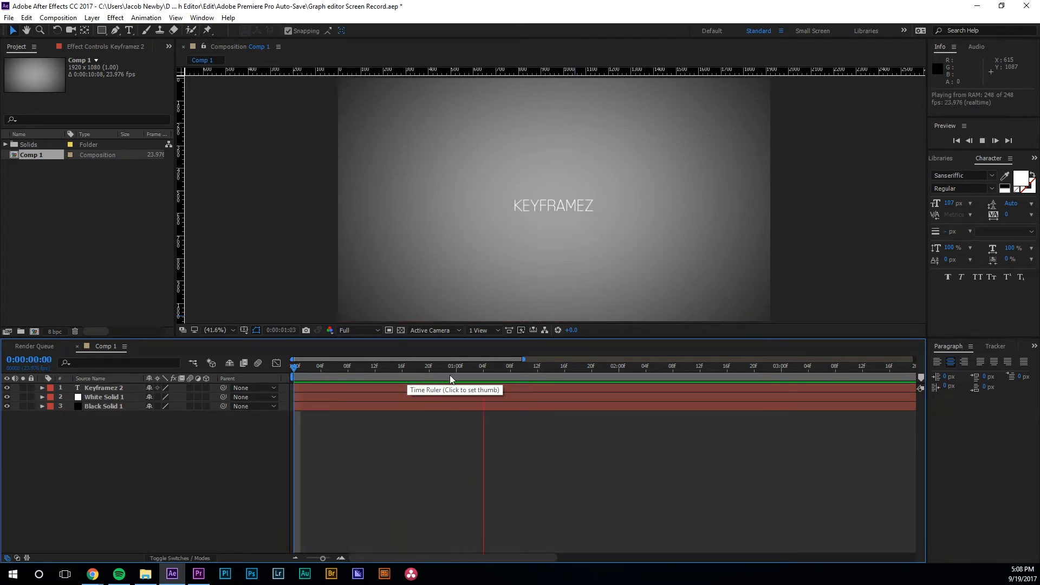
Step: Stop playback, select the Keyframez 2 layer, and marquee-select its two Position keyframes
{"action": "key", "text": "space"}
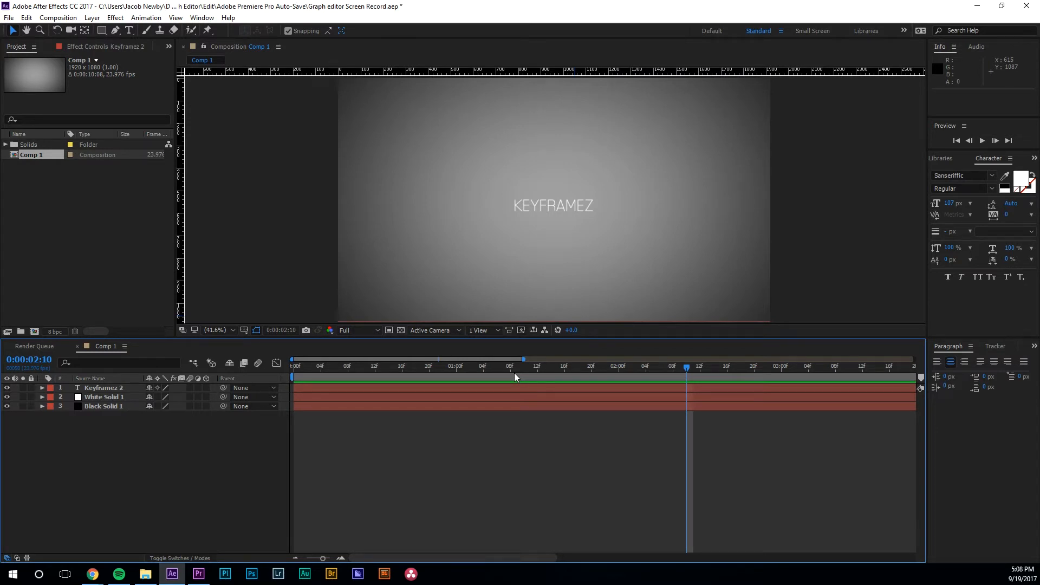
{"action": "left_click", "coordinate": [469, 390]}
{"action": "left_click", "coordinate": [421, 390]}
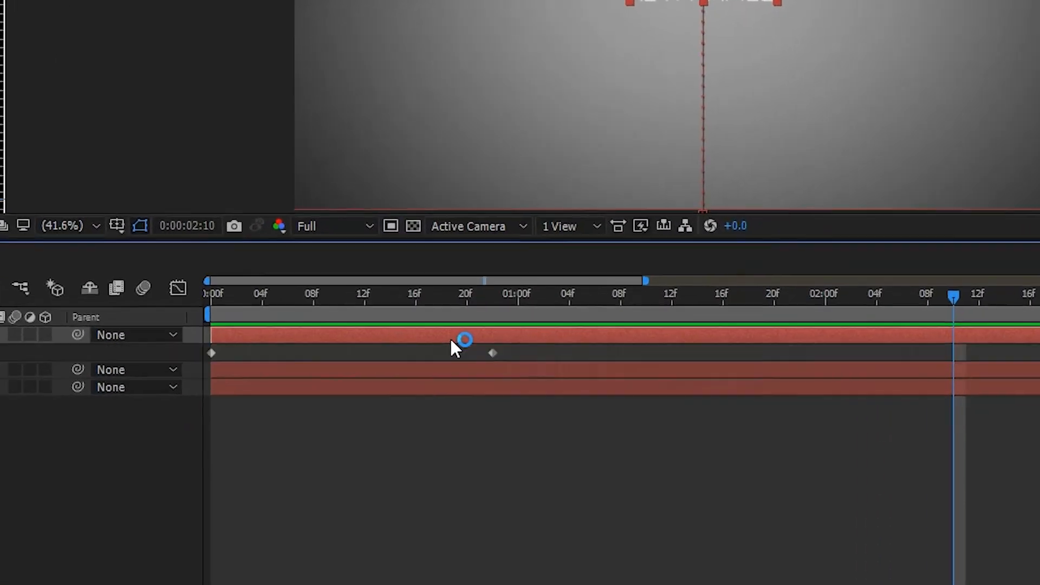
{"action": "key", "text": "u"}
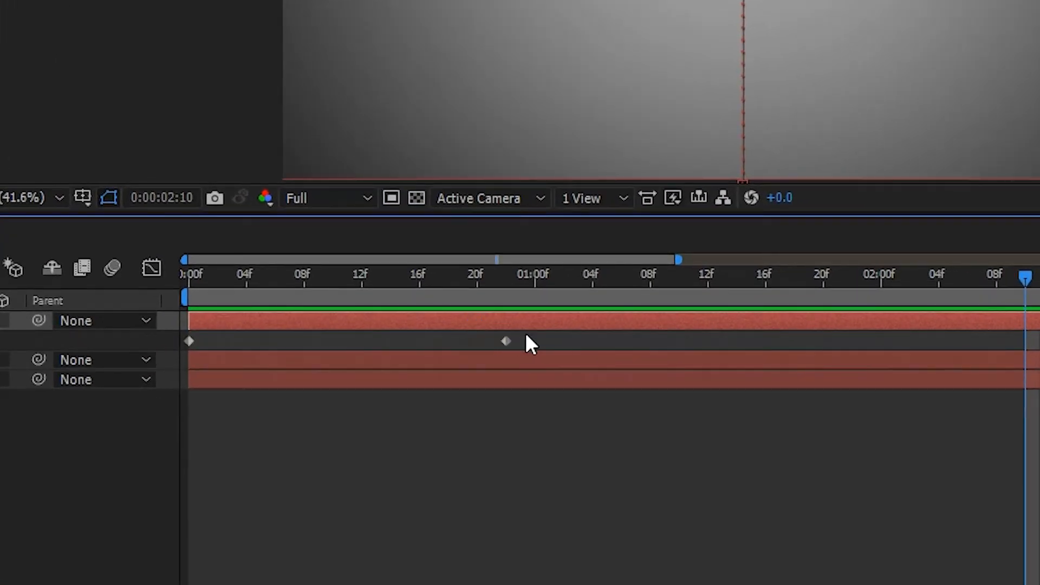
{"action": "left_click_drag", "start_coordinate": [547, 335], "coordinate": [152, 358]}
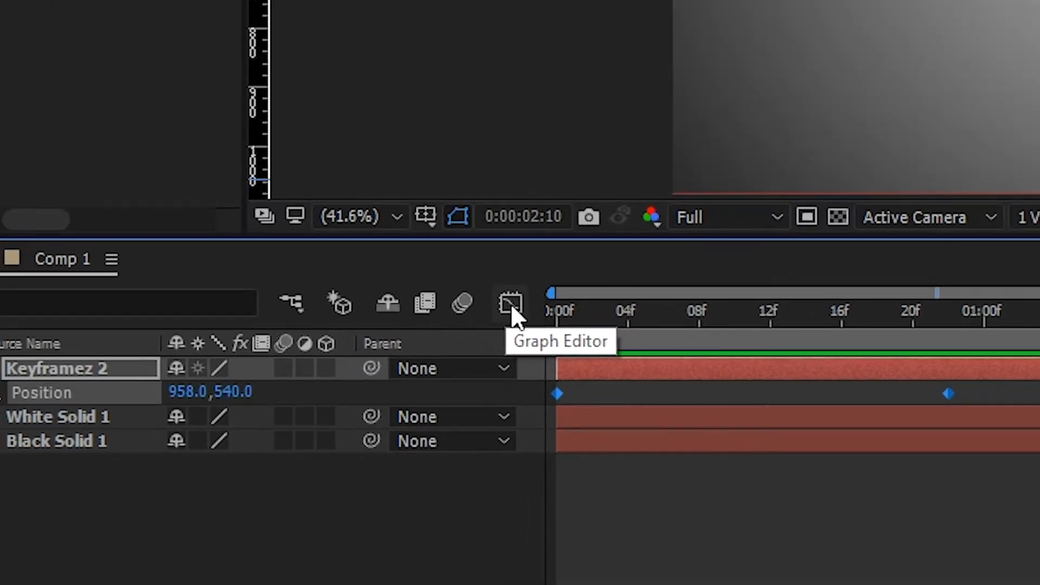
Step: Show Keyframez 2's Position curves in the Graph Editor and scrub frames 0–20 to watch the rise
{"action": "left_click", "coordinate": [512, 308]}
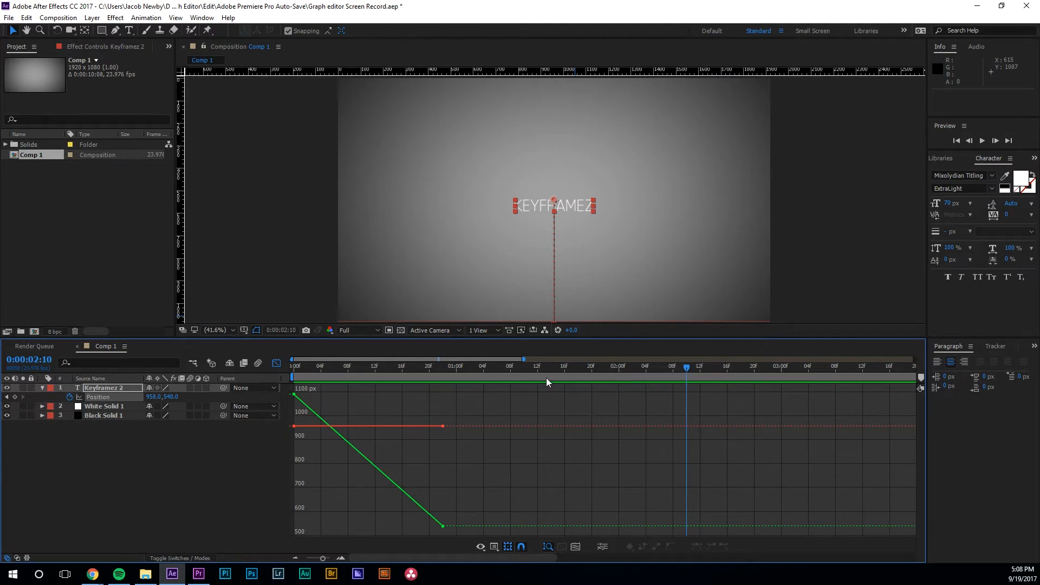
{"action": "left_click_drag", "start_coordinate": [547, 372], "coordinate": [310, 390]}
{"action": "mouse_move", "coordinate": [442, 369]}
{"action": "left_mouse_down"}
{"action": "mouse_move", "coordinate": [284, 366]}
{"action": "mouse_move", "coordinate": [443, 389]}
{"action": "left_mouse_up"}
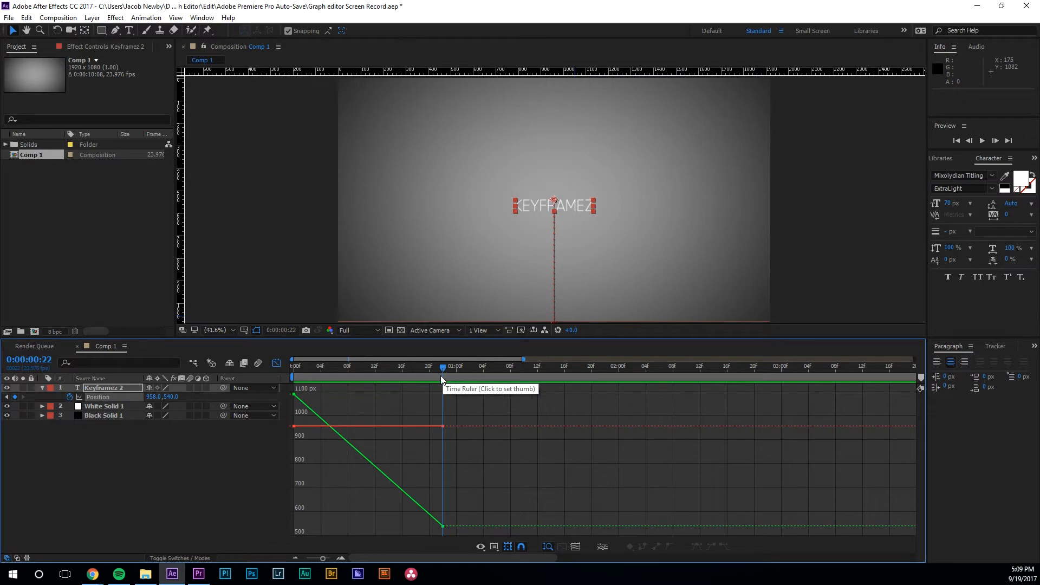
Step: Check the rise at frames 10, 15 and 21, then select the Position keyframes on the graph
{"action": "left_click_drag", "start_coordinate": [443, 371], "coordinate": [282, 383]}
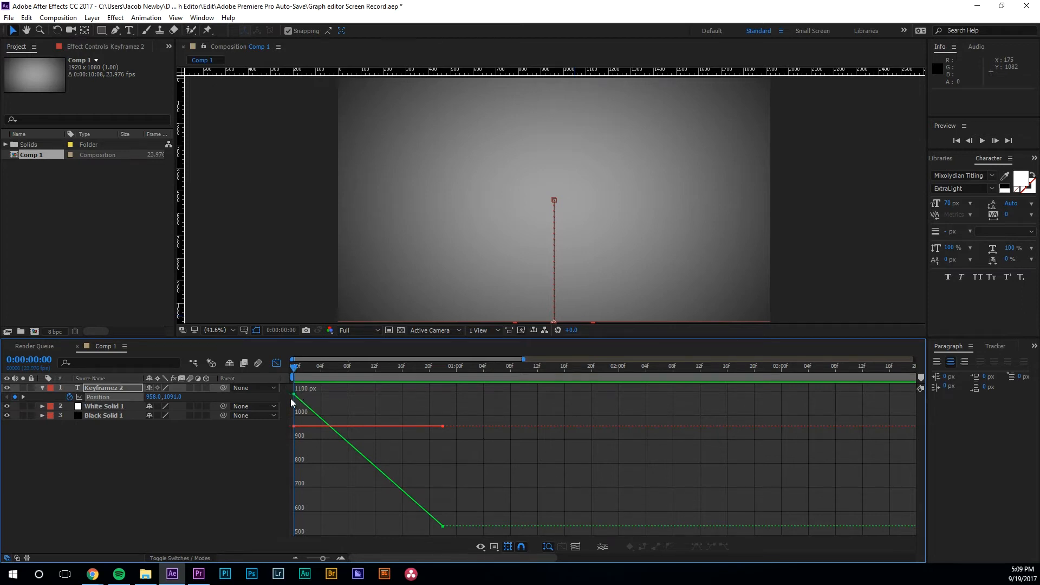
{"action": "left_click_drag", "start_coordinate": [295, 369], "coordinate": [436, 382]}
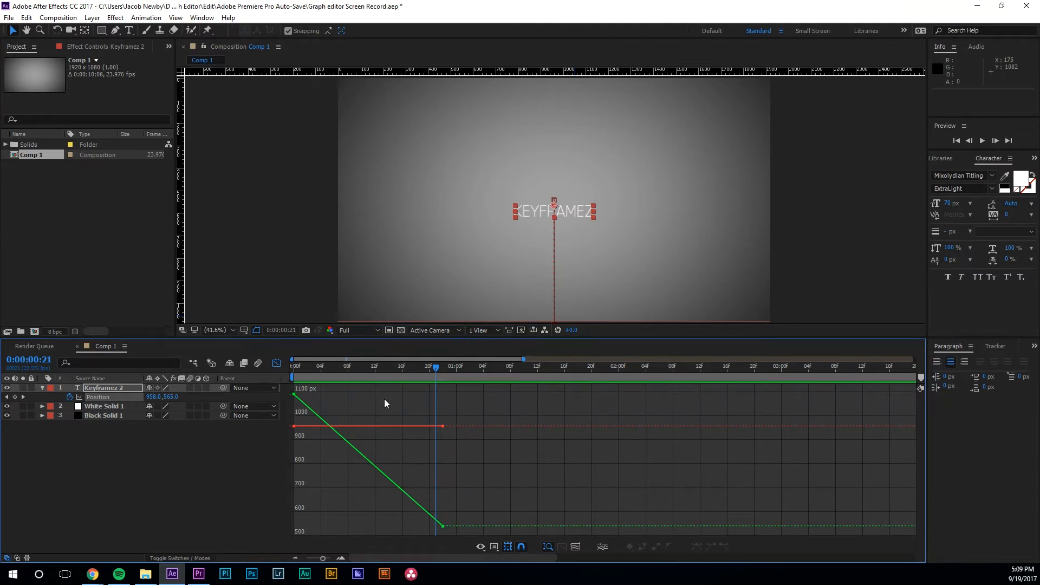
{"action": "left_click_drag", "start_coordinate": [432, 373], "coordinate": [361, 390]}
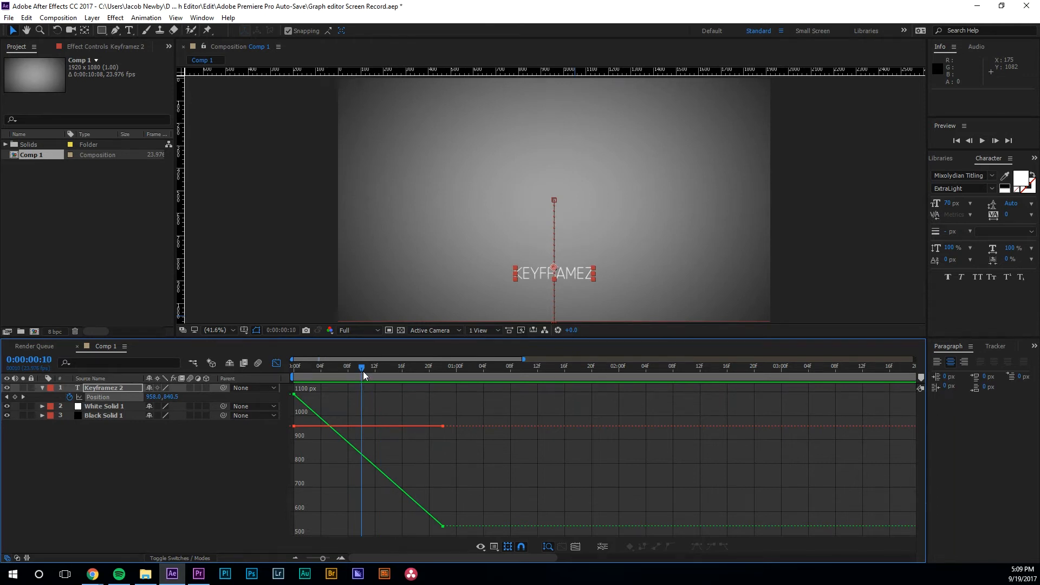
{"action": "mouse_move", "coordinate": [363, 372]}
{"action": "left_mouse_down"}
{"action": "mouse_move", "coordinate": [401, 376]}
{"action": "mouse_move", "coordinate": [396, 388]}
{"action": "mouse_move", "coordinate": [362, 387]}
{"action": "left_mouse_up"}
{"action": "left_click", "coordinate": [442, 526]}
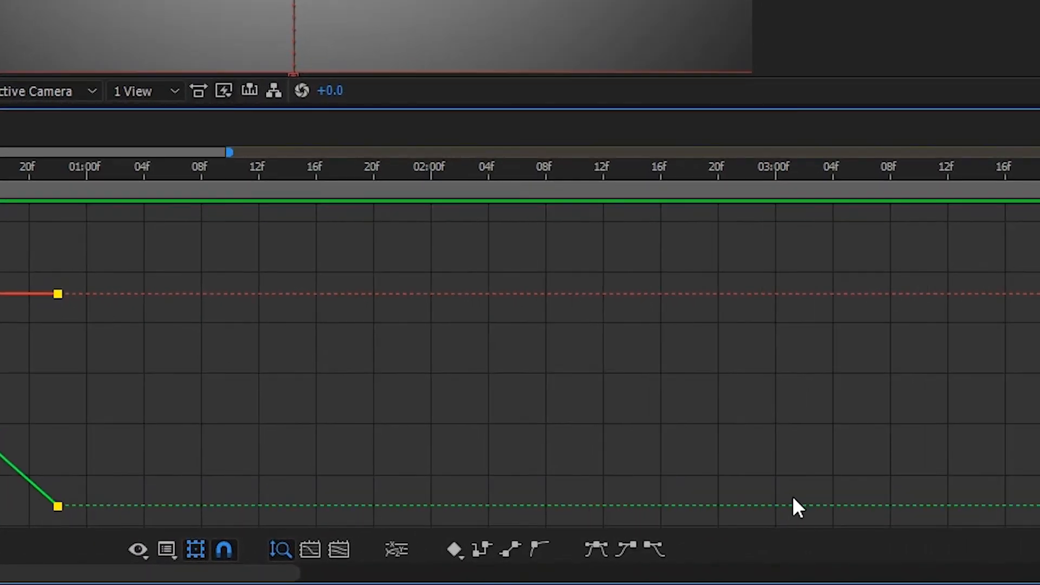
Step: Apply Easy Ease to both Position keyframes and preview the rise from frame 0
{"action": "left_click", "coordinate": [592, 552]}
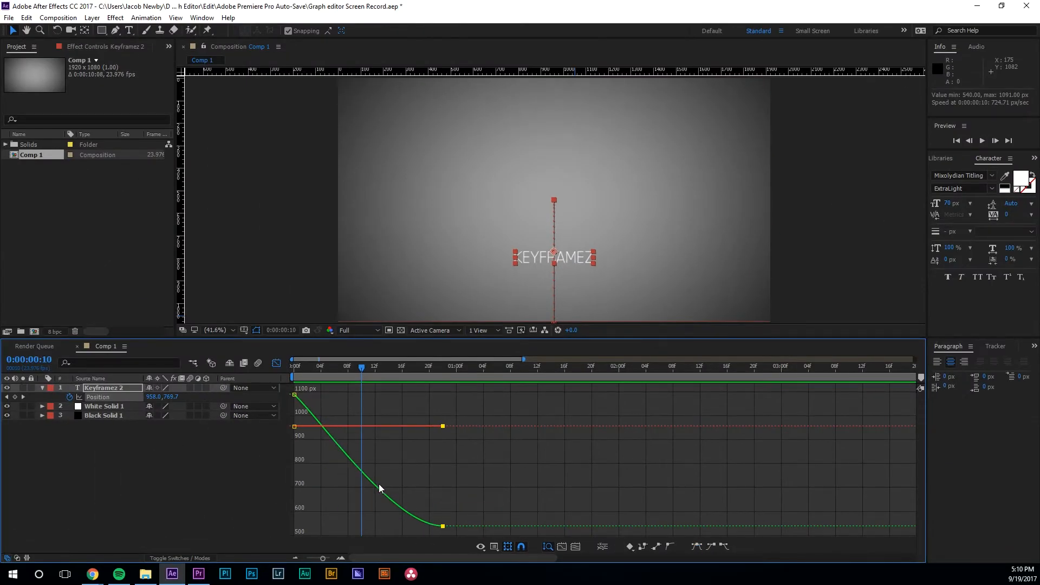
{"action": "left_click_drag", "start_coordinate": [377, 381], "coordinate": [283, 376]}
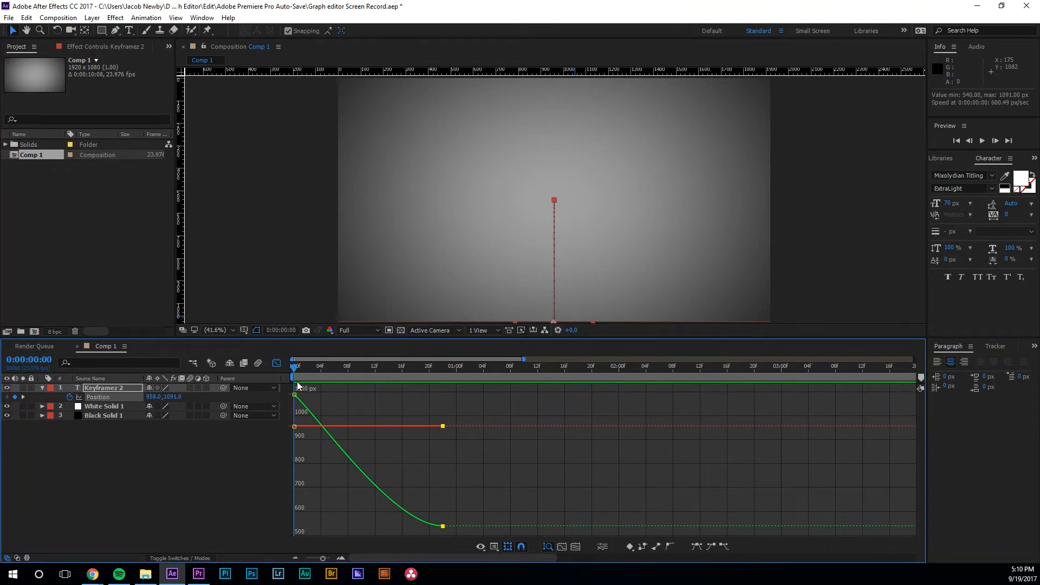
{"action": "key", "text": "space"}
{"action": "key", "text": "space"}
{"action": "left_click_drag", "start_coordinate": [499, 373], "coordinate": [258, 389]}
{"action": "key", "text": "space"}
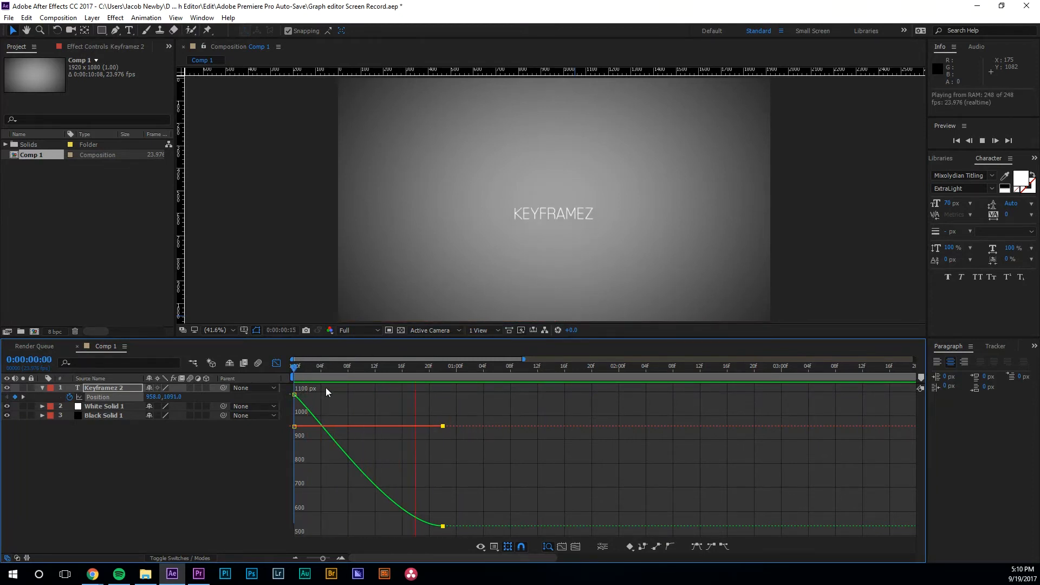
Step: Undo the Easy Ease and apply Easy Ease In to the final keyframe instead
{"action": "left_click_drag", "start_coordinate": [513, 373], "coordinate": [285, 380]}
{"action": "key", "text": "space"}
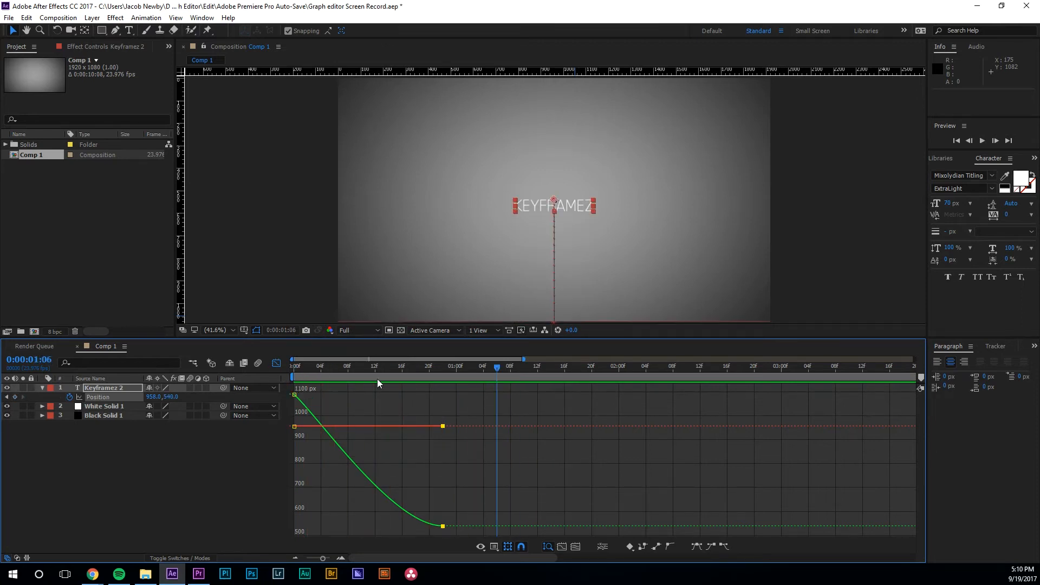
{"action": "key", "text": "ctrl+z"}
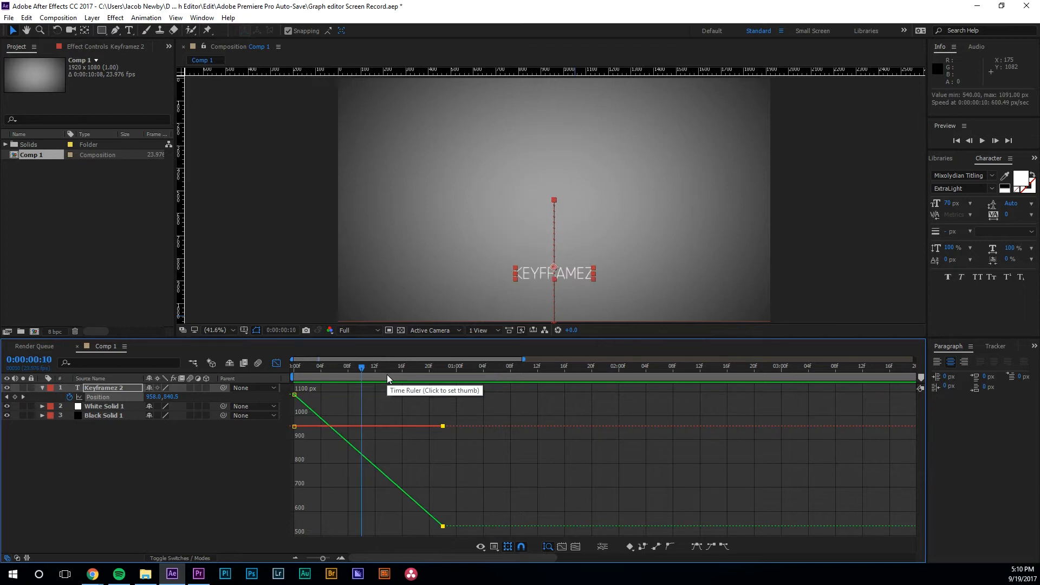
{"action": "mouse_move", "coordinate": [443, 527]}
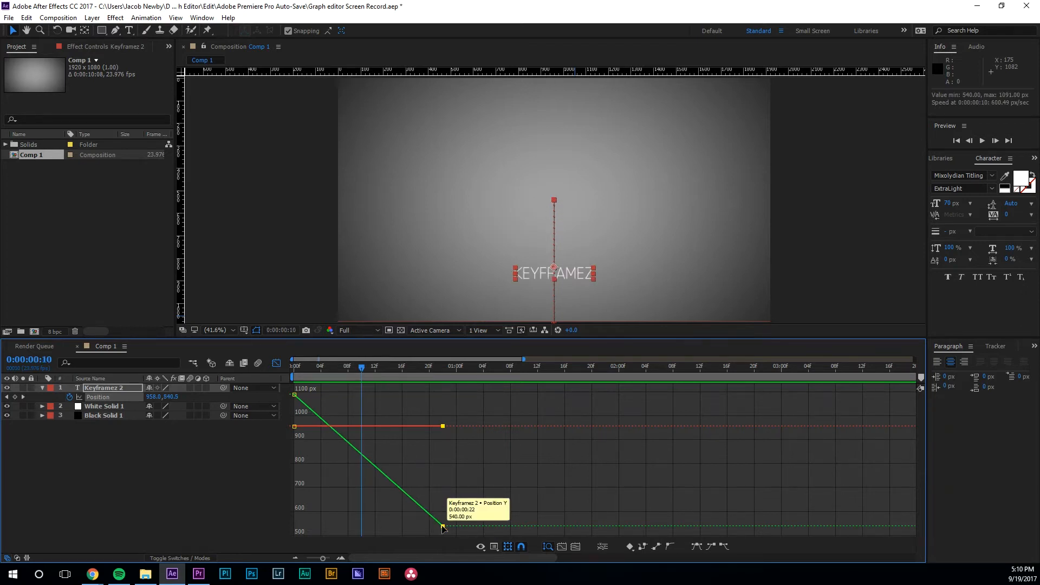
{"action": "left_click", "coordinate": [710, 547]}
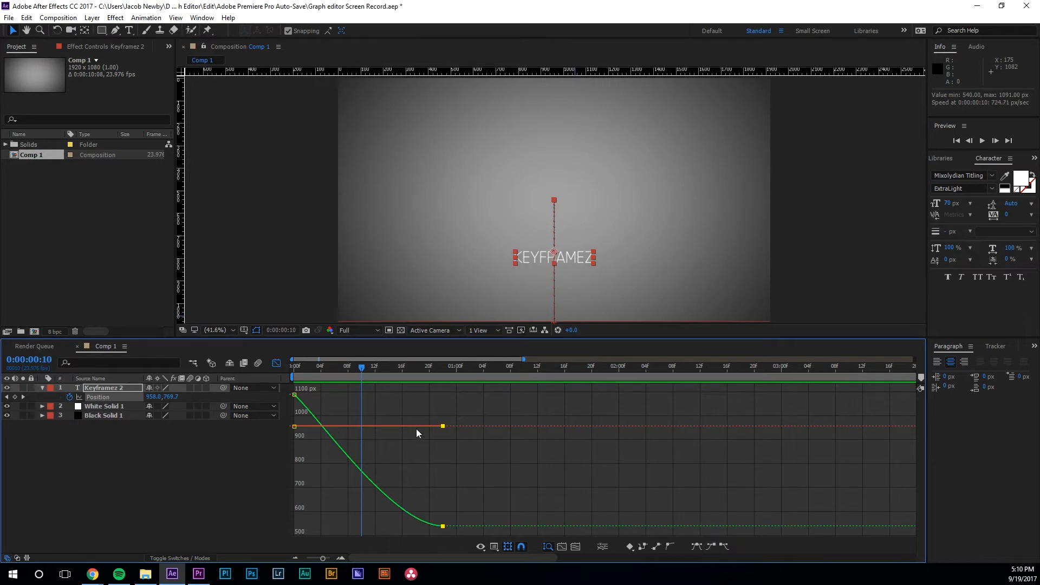
Step: Preview the ease-in rise from frames 16 and 0, then undo it to restore the linear curve
{"action": "key", "text": "space"}
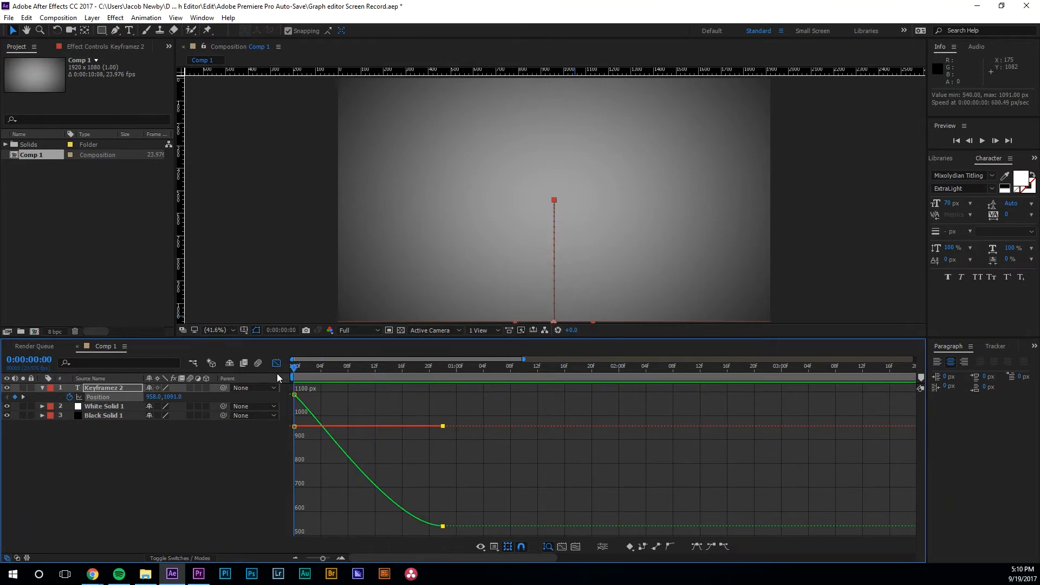
{"action": "key", "text": "space"}
{"action": "left_click", "coordinate": [395, 368]}
{"action": "key", "text": "space"}
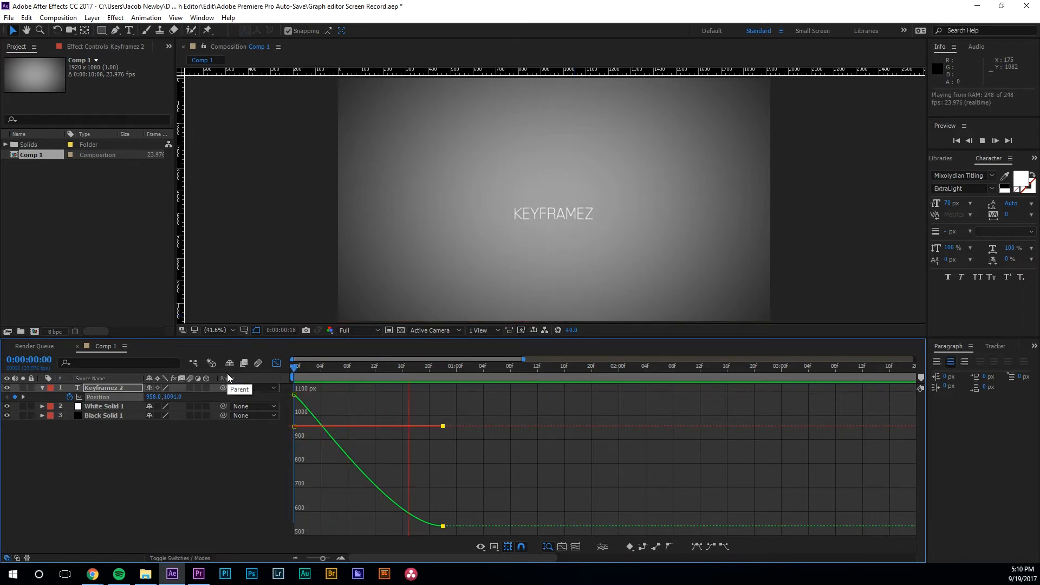
{"action": "key", "text": "space"}
{"action": "left_click_drag", "start_coordinate": [433, 368], "coordinate": [344, 381]}
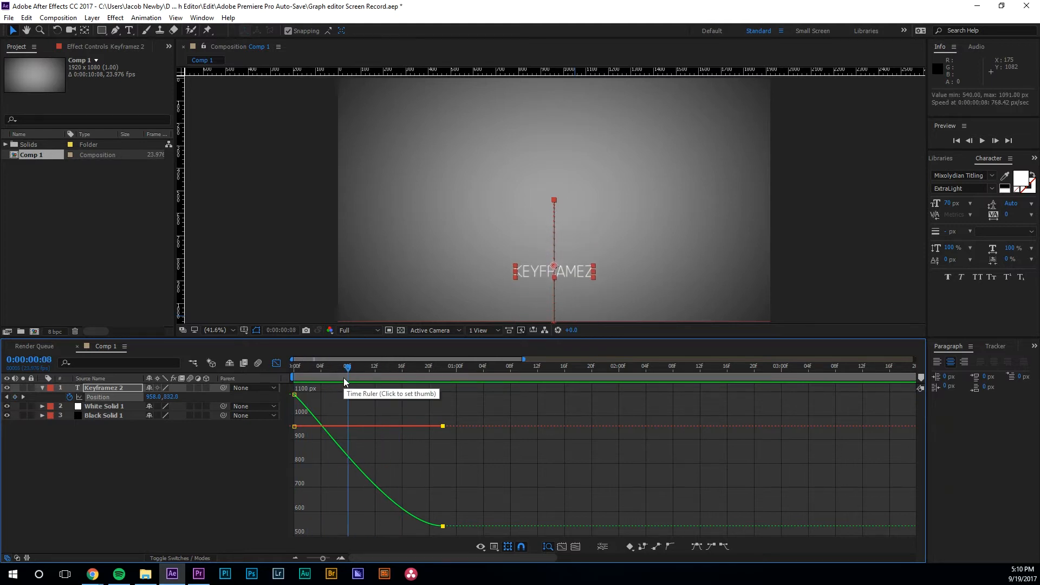
{"action": "key", "text": "ctrl+z"}
Step: Reselect the Position keyframes, apply Easy Ease Out, and preview from frame 0
{"action": "mouse_move", "coordinate": [378, 375]}
{"action": "left_mouse_down"}
{"action": "mouse_move", "coordinate": [330, 377]}
{"action": "mouse_move", "coordinate": [402, 392]}
{"action": "mouse_move", "coordinate": [322, 386]}
{"action": "mouse_move", "coordinate": [395, 385]}
{"action": "left_mouse_up"}
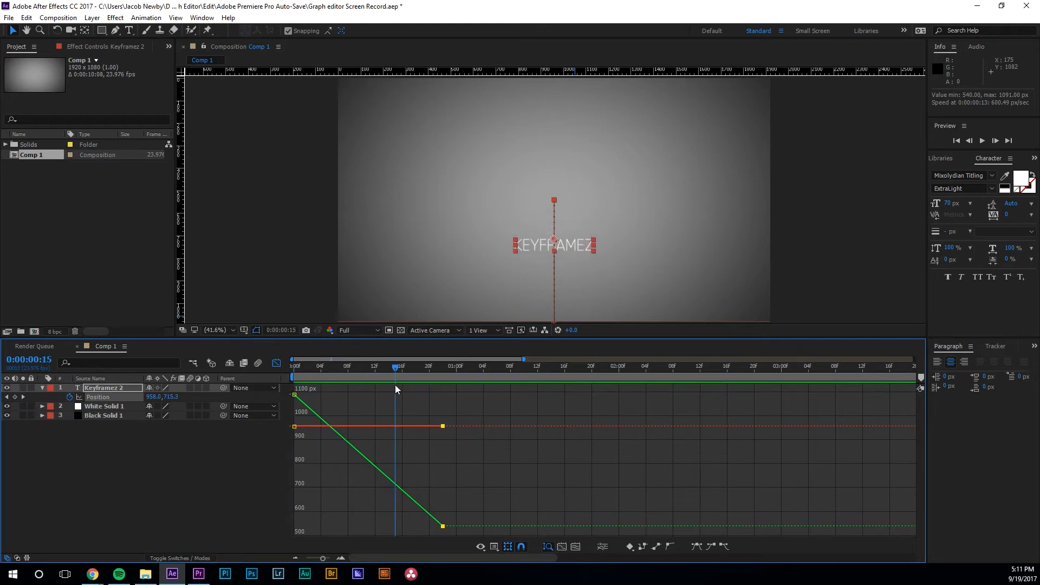
{"action": "left_click", "coordinate": [339, 420]}
{"action": "left_click", "coordinate": [294, 394]}
{"action": "left_click", "coordinate": [726, 545]}
{"action": "left_click_drag", "start_coordinate": [408, 372], "coordinate": [279, 412]}
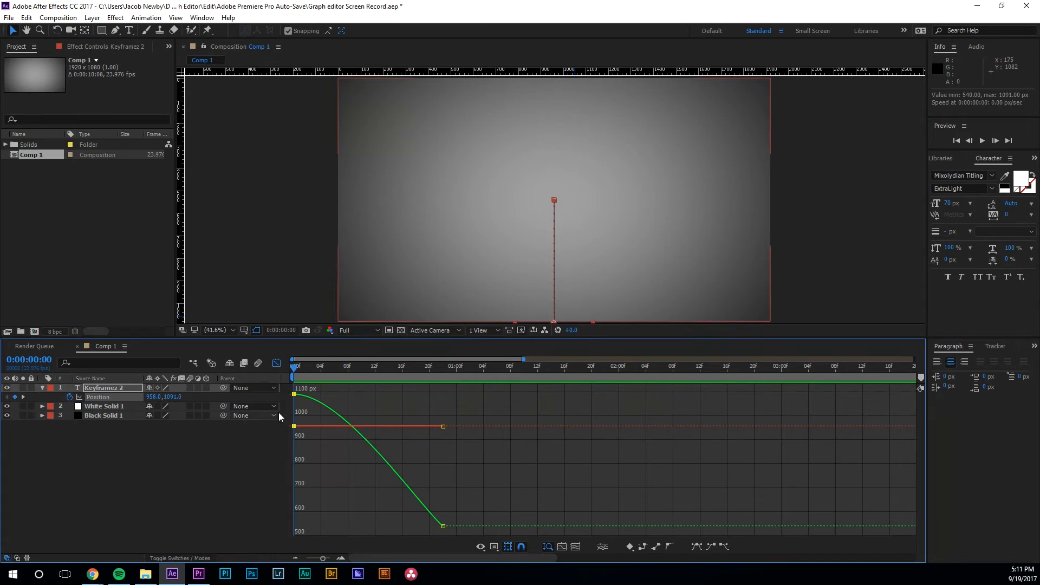
{"action": "key", "text": "space"}
{"action": "key", "text": "space"}
{"action": "key", "text": "space"}
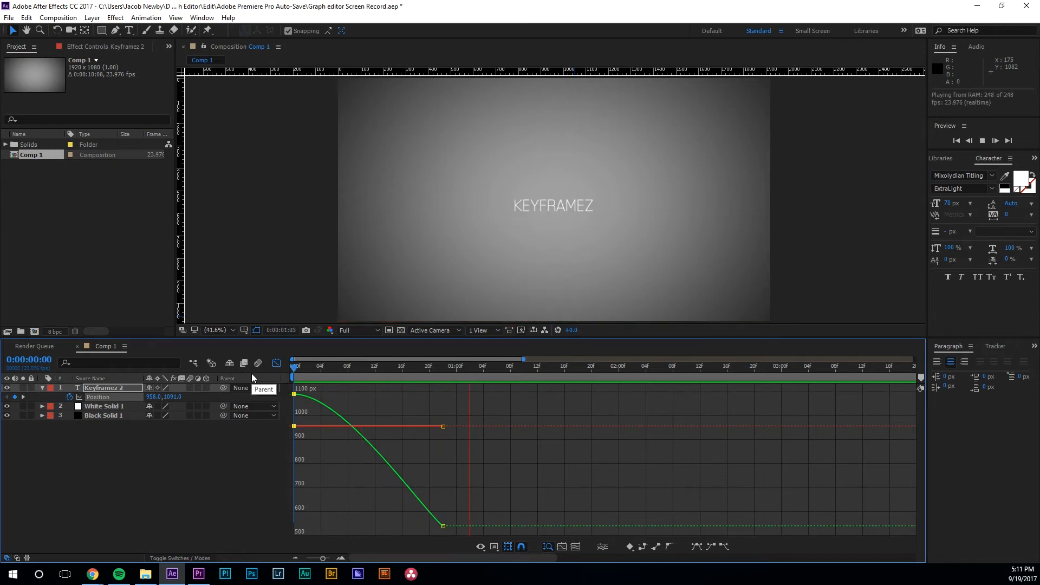
Step: Undo the ease-out, separate X and Y, and drag the final Y keyframe's handle into an ease
{"action": "key", "text": "ctrl+z"}
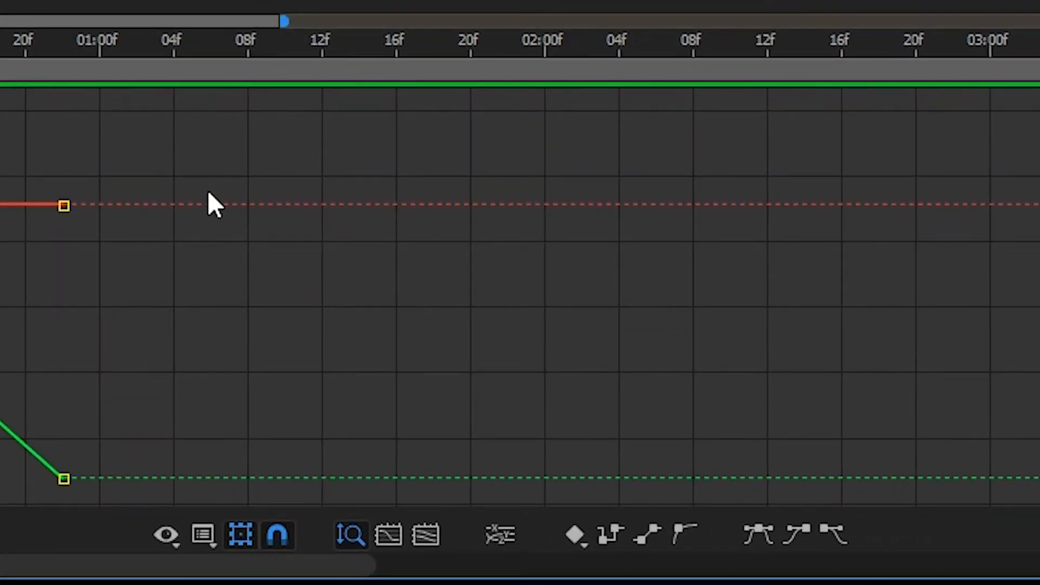
{"action": "left_click", "coordinate": [499, 536]}
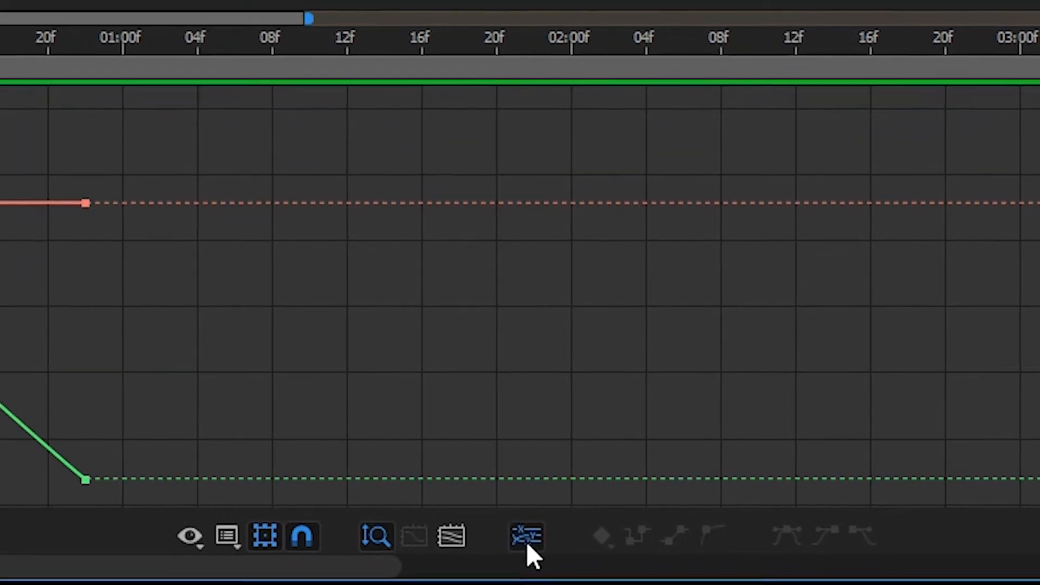
{"action": "mouse_move", "coordinate": [82, 480]}
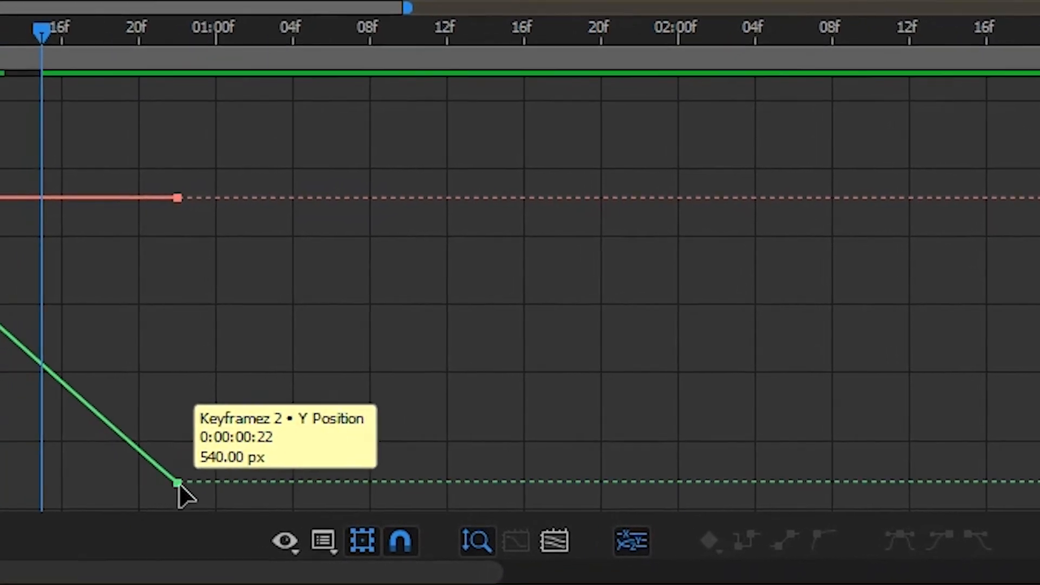
{"action": "left_click", "coordinate": [176, 481]}
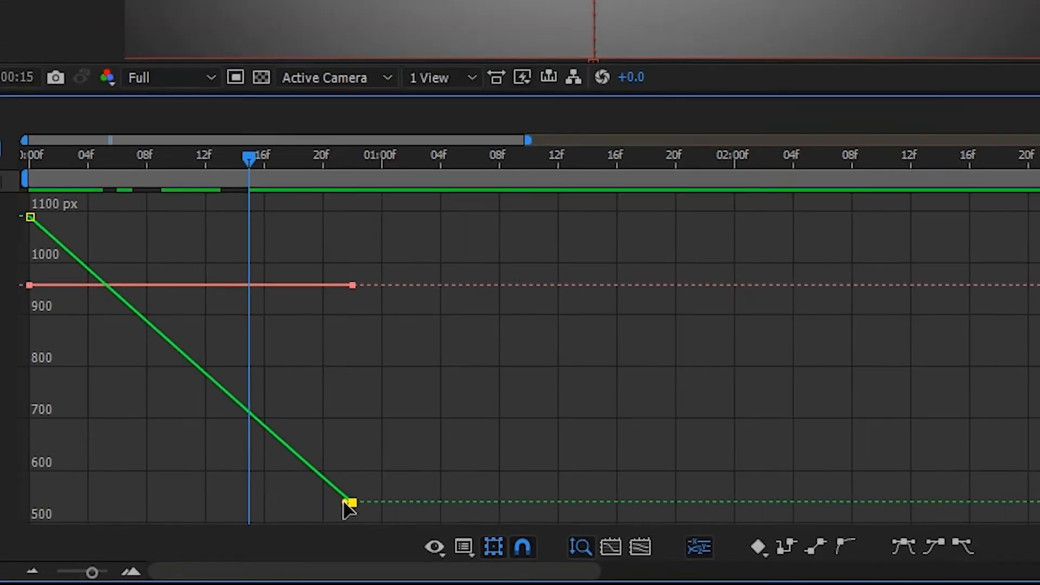
{"action": "left_click_drag", "start_coordinate": [280, 486], "coordinate": [214, 503]}
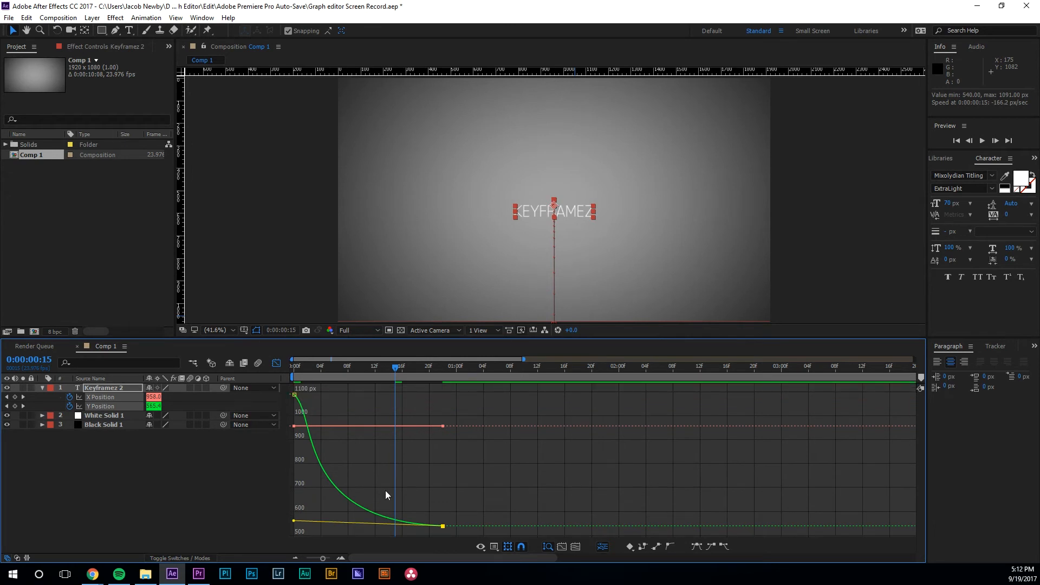
Step: Preview the eased Y Position rise from the start of the animation
{"action": "key", "text": "Home"}
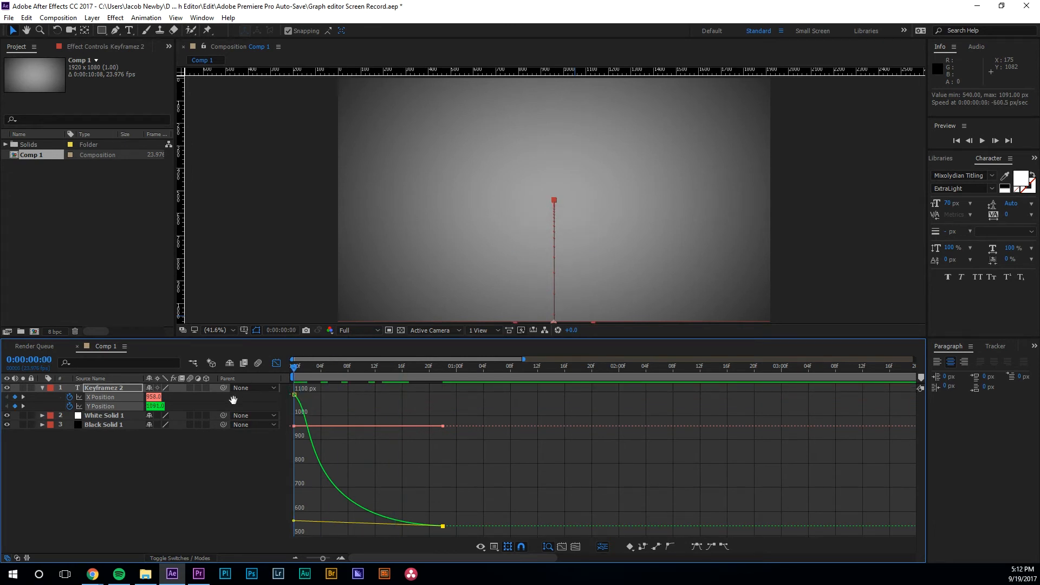
{"action": "key", "text": "space"}
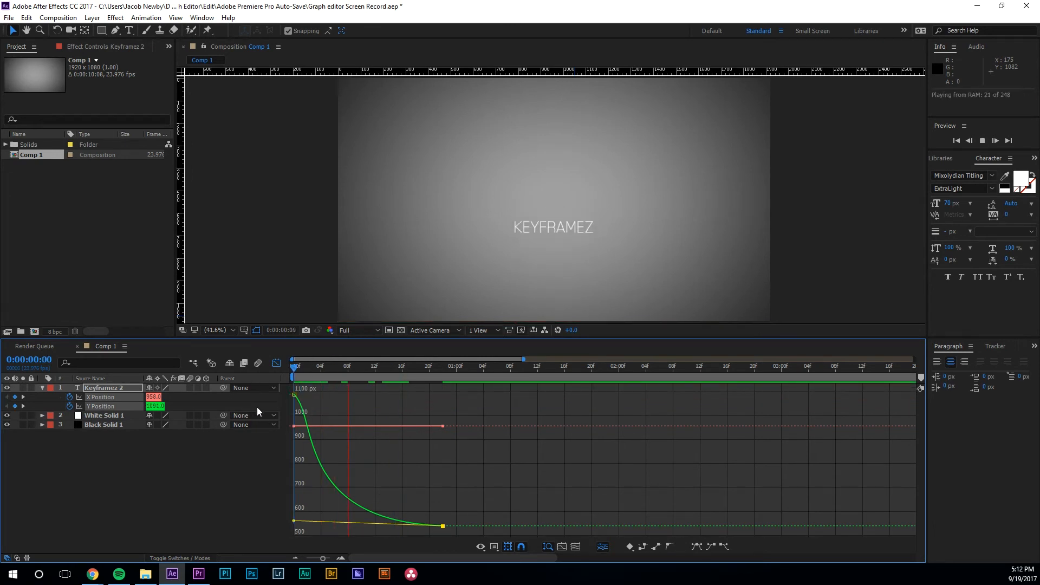
{"action": "key", "text": "space"}
{"action": "left_click_drag", "start_coordinate": [417, 368], "coordinate": [266, 375]}
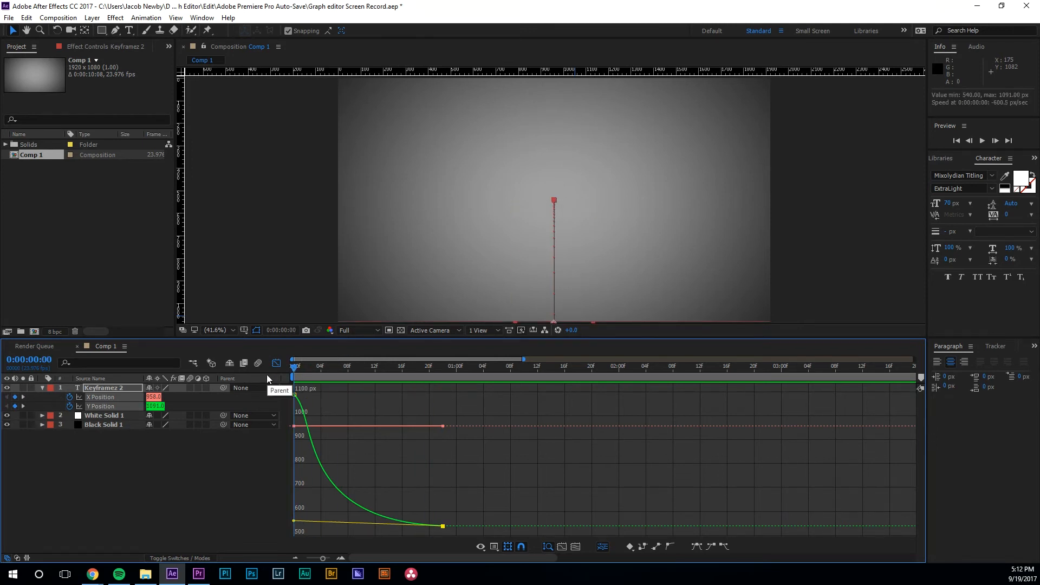
{"action": "key", "text": "space"}
{"action": "key", "text": "space"}
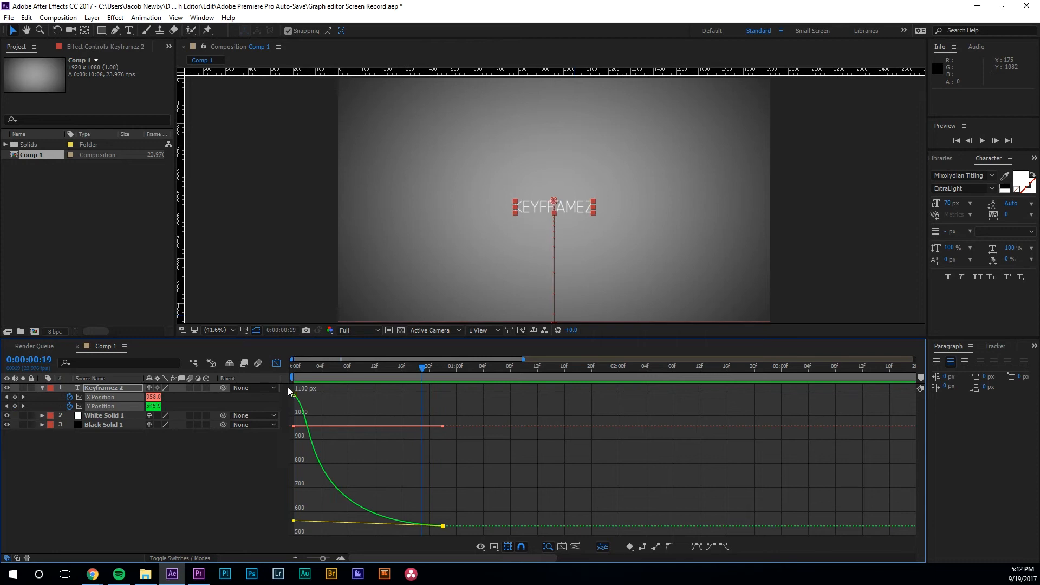
Step: Drag the end keyframe's handle to reshape the Y curve and preview it twice from the start
{"action": "left_click_drag", "start_coordinate": [443, 526], "coordinate": [450, 435]}
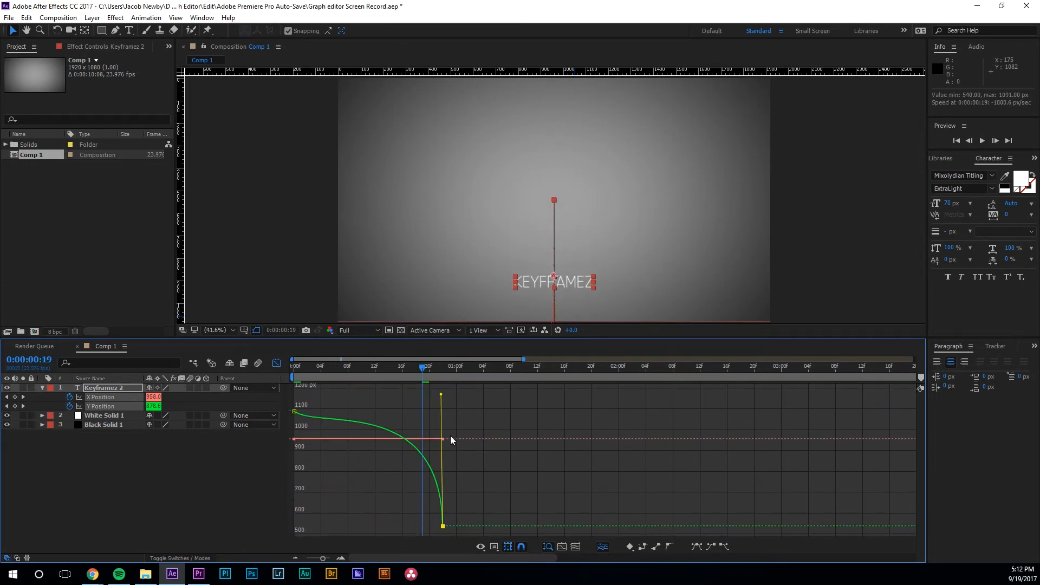
{"action": "left_click_drag", "start_coordinate": [425, 369], "coordinate": [249, 384]}
{"action": "key", "text": "space"}
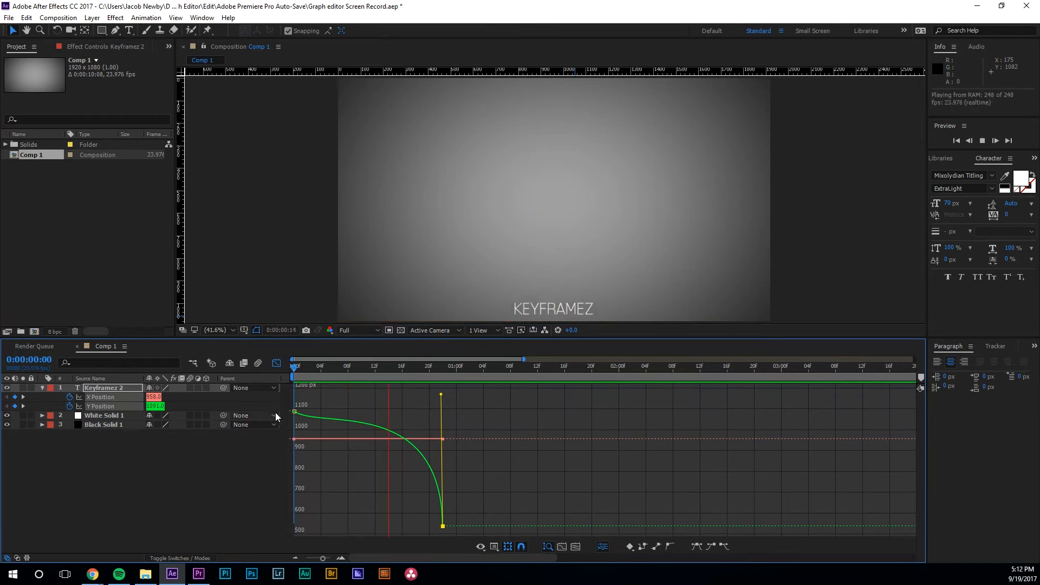
{"action": "key", "text": "space"}
{"action": "left_click_drag", "start_coordinate": [383, 370], "coordinate": [256, 388]}
{"action": "key", "text": "space"}
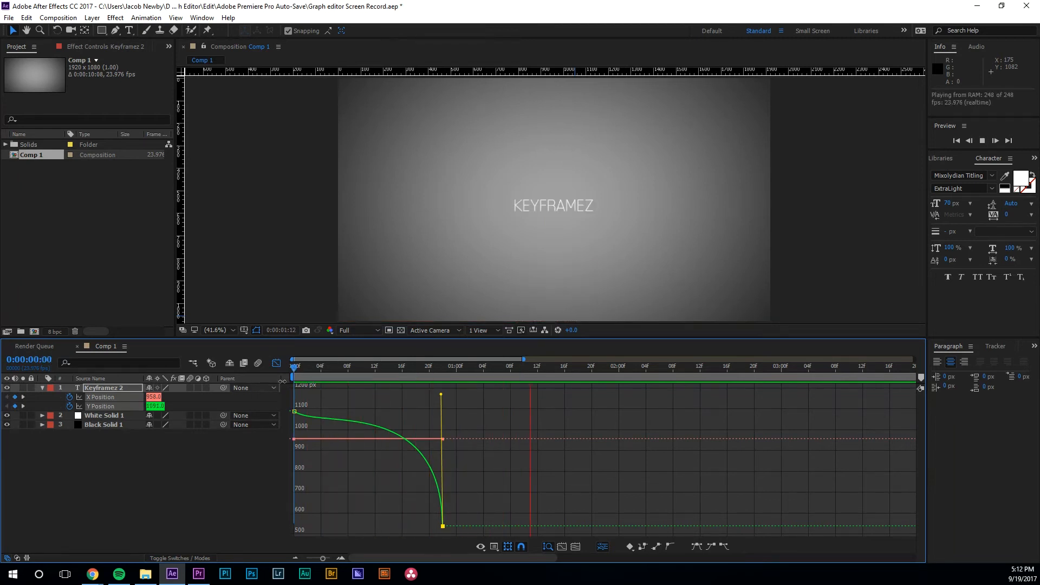
{"action": "key", "text": "space"}
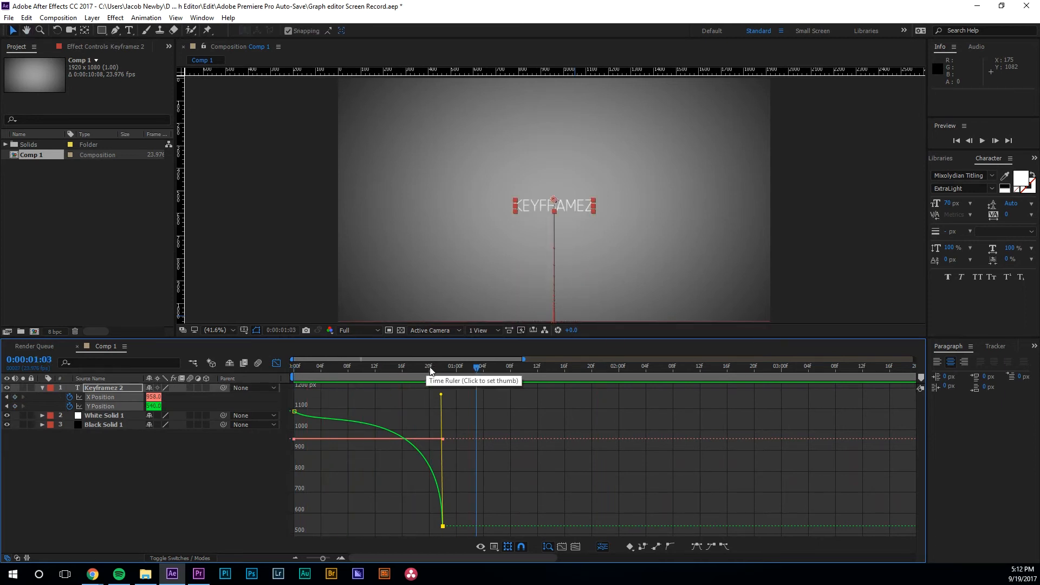
Step: Apply Easy Ease Out to the first Y Position keyframe, pull its handle into an arc, and preview
{"action": "mouse_move", "coordinate": [295, 414]}
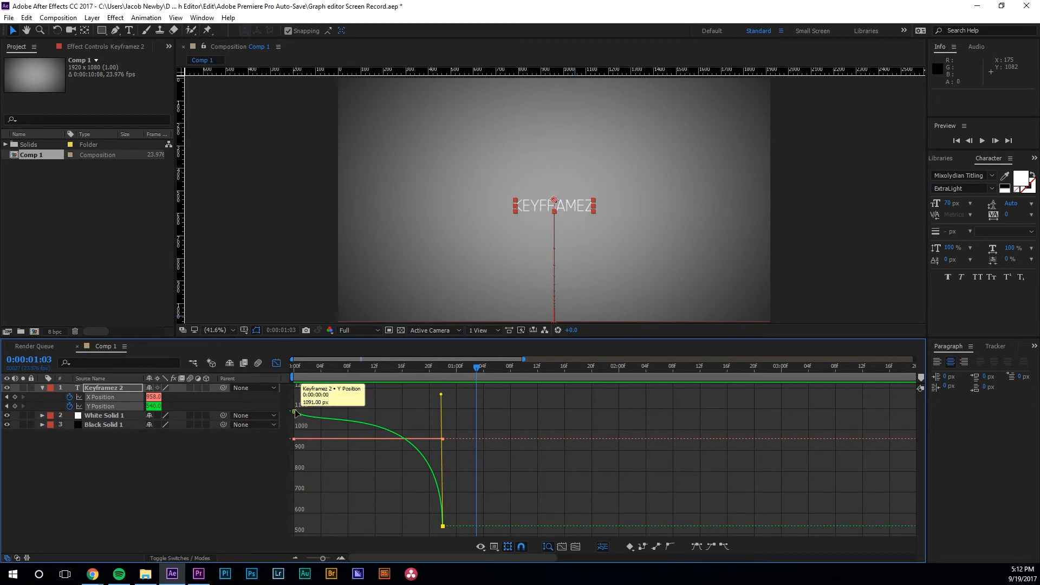
{"action": "left_click", "coordinate": [295, 413]}
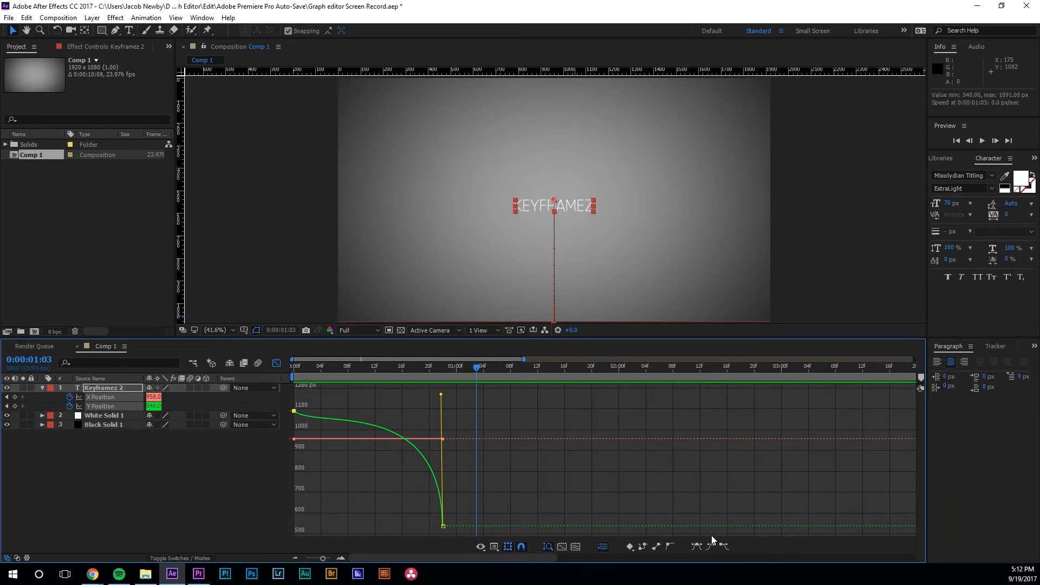
{"action": "left_click", "coordinate": [723, 547]}
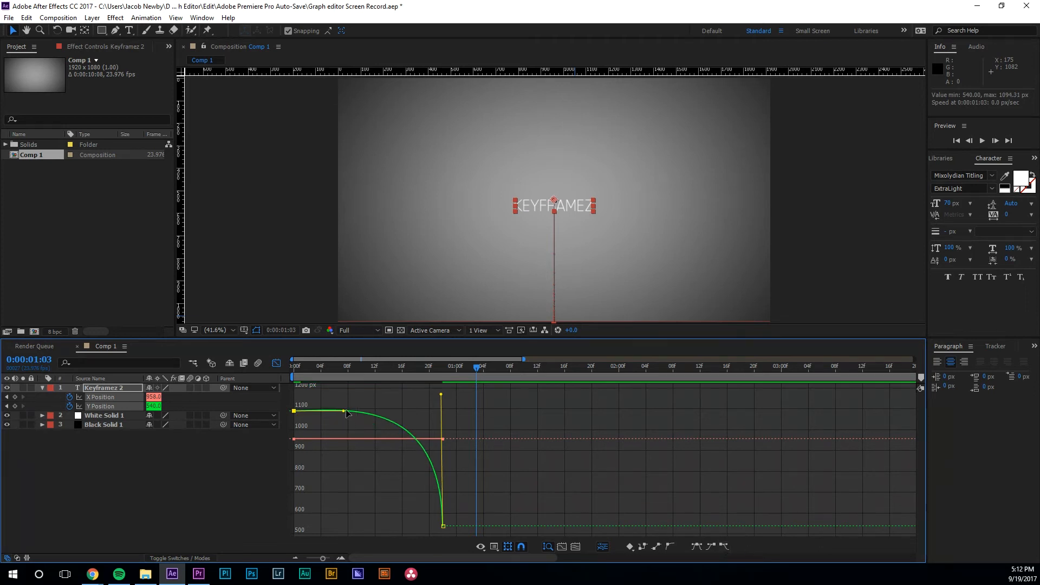
{"action": "left_click_drag", "start_coordinate": [347, 413], "coordinate": [280, 518]}
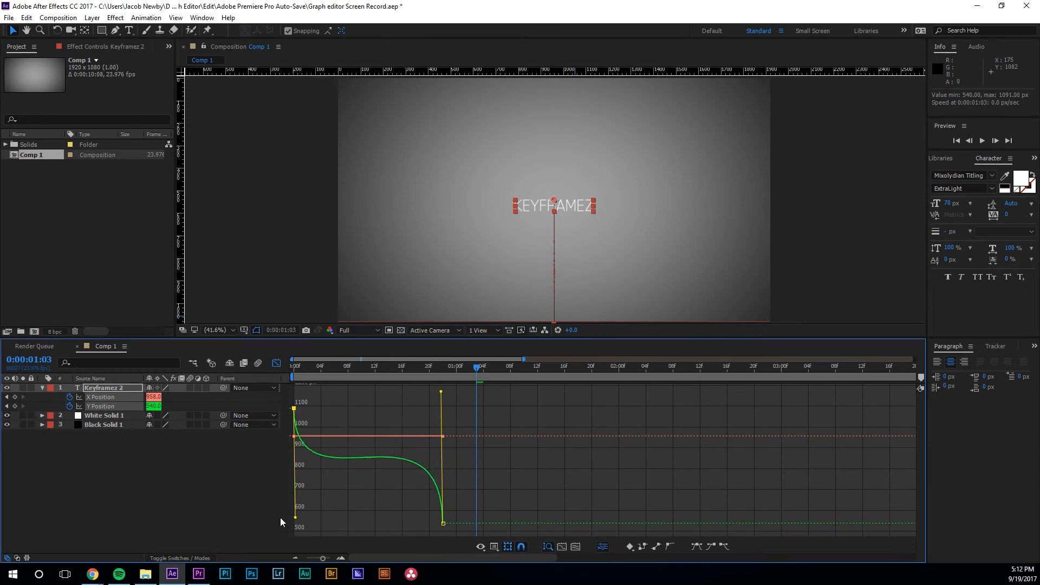
{"action": "key", "text": "space"}
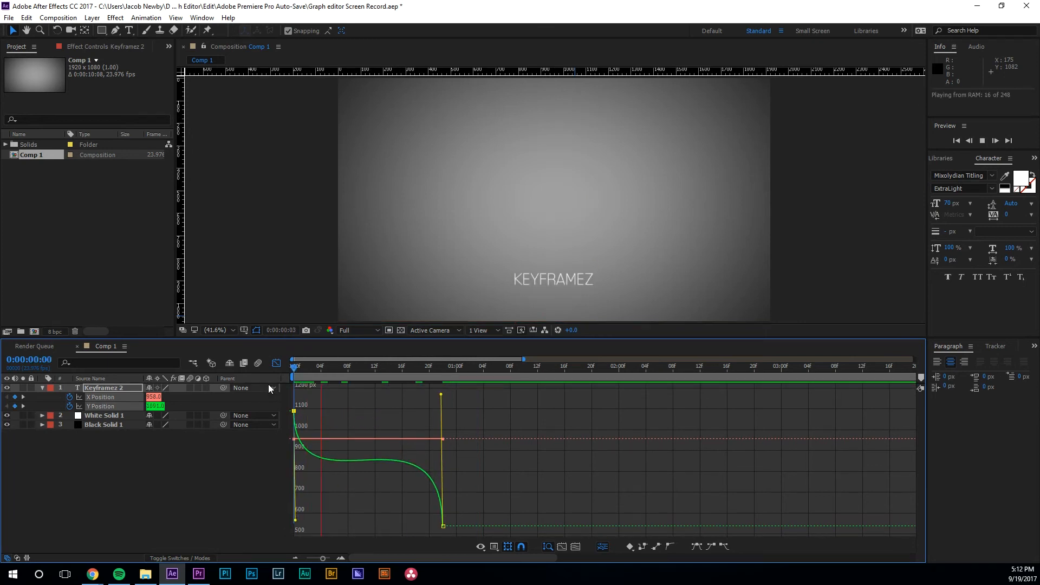
Step: Scrub through the rise and preview the revised Y curve from the first frame
{"action": "key", "text": "space"}
{"action": "left_click_drag", "start_coordinate": [443, 371], "coordinate": [239, 521]}
{"action": "left_click_drag", "start_coordinate": [442, 382], "coordinate": [262, 382]}
{"action": "key", "text": "space"}
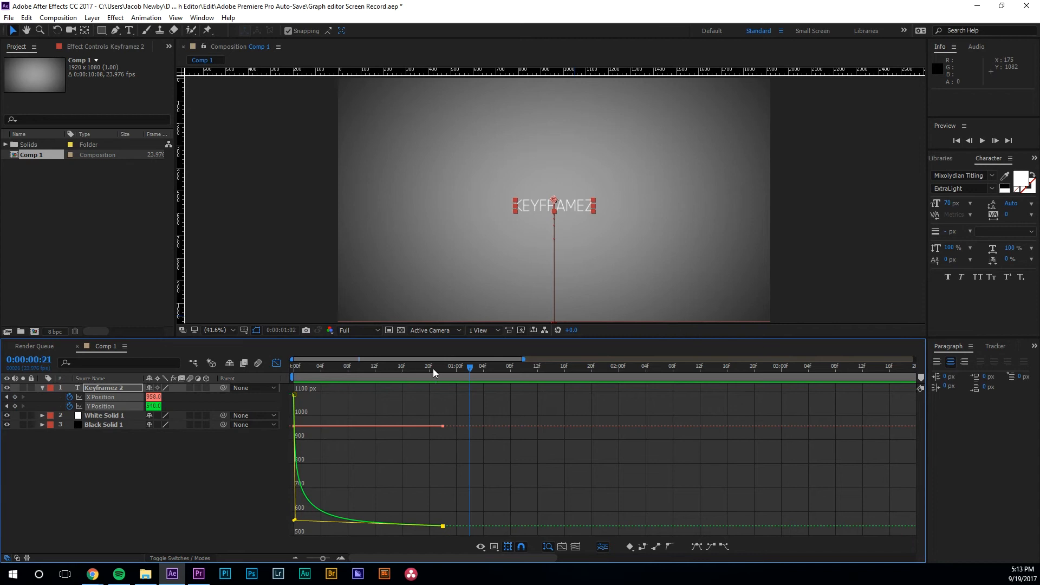
{"action": "key", "text": "space"}
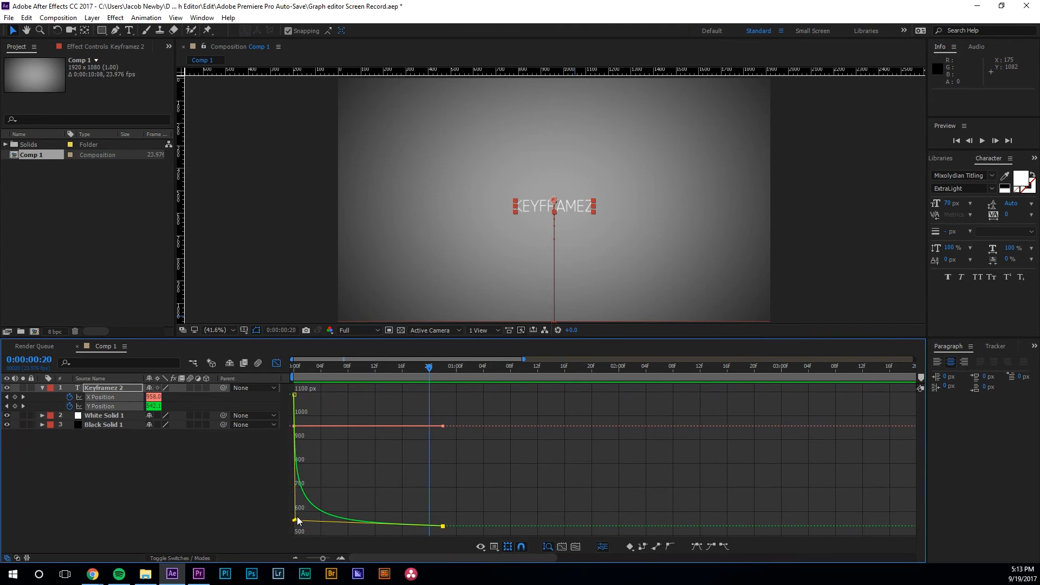
Step: Fine-tune and lengthen the first keyframe's ease handle, previewing after each change
{"action": "left_click_drag", "start_coordinate": [295, 519], "coordinate": [290, 445]}
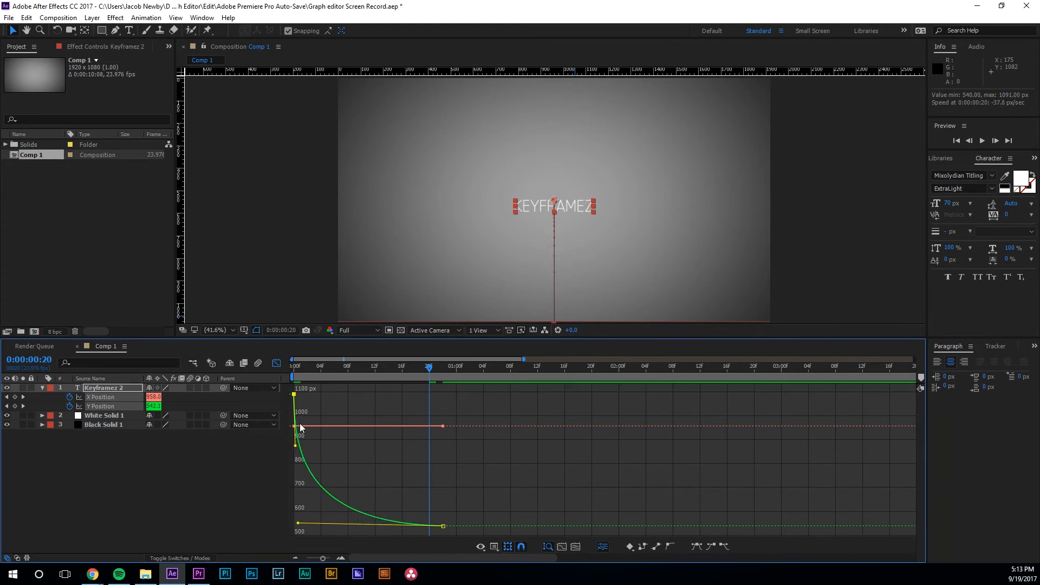
{"action": "key", "text": "space"}
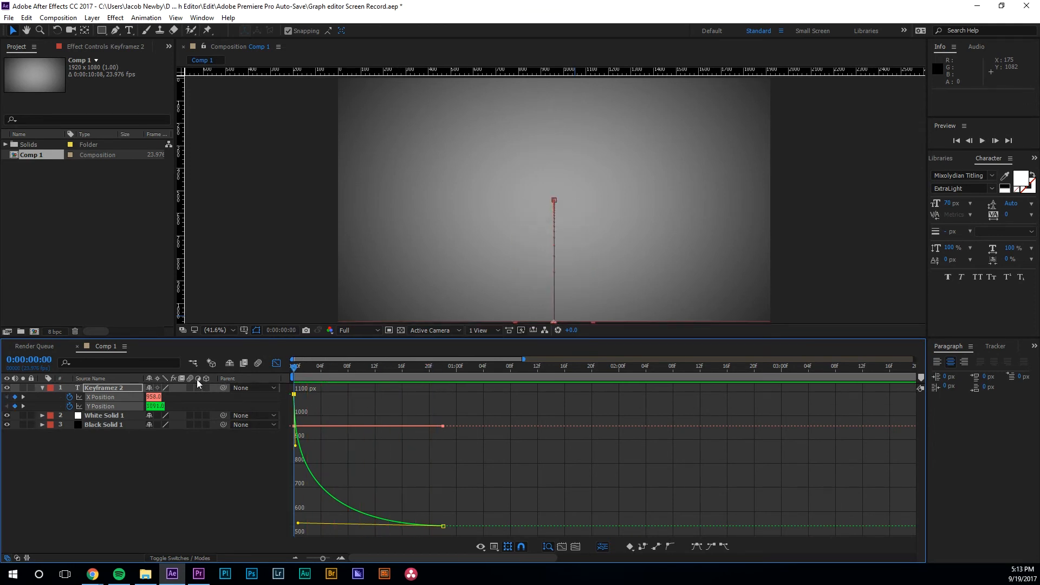
{"action": "key", "text": "space"}
{"action": "left_click_drag", "start_coordinate": [295, 446], "coordinate": [295, 430]}
{"action": "key", "text": "space"}
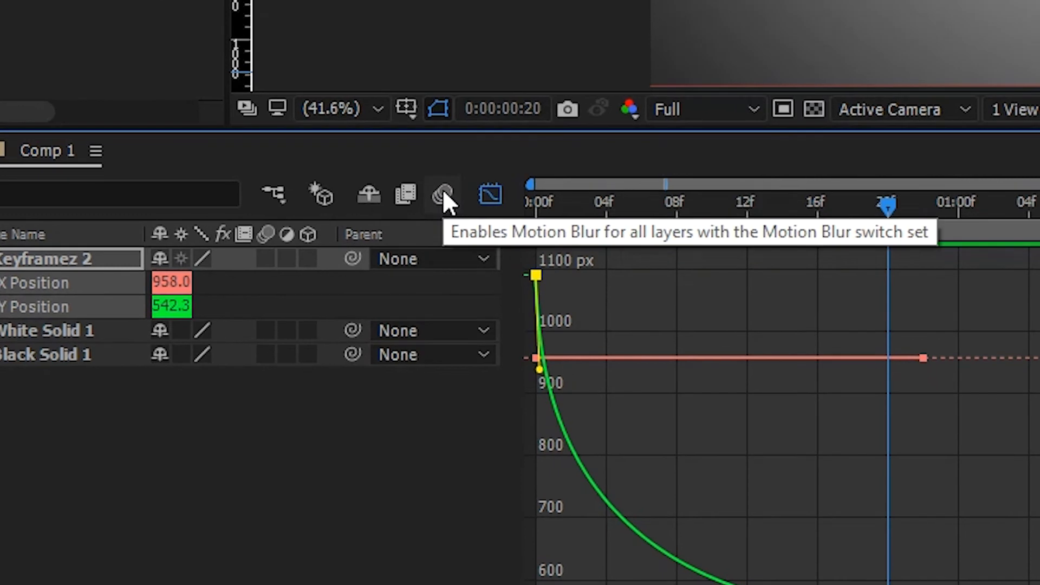
Step: Enable motion blur for the composition and the Keyframez 2 layer, then check the Switches/Modes columns
{"action": "left_click", "coordinate": [443, 195]}
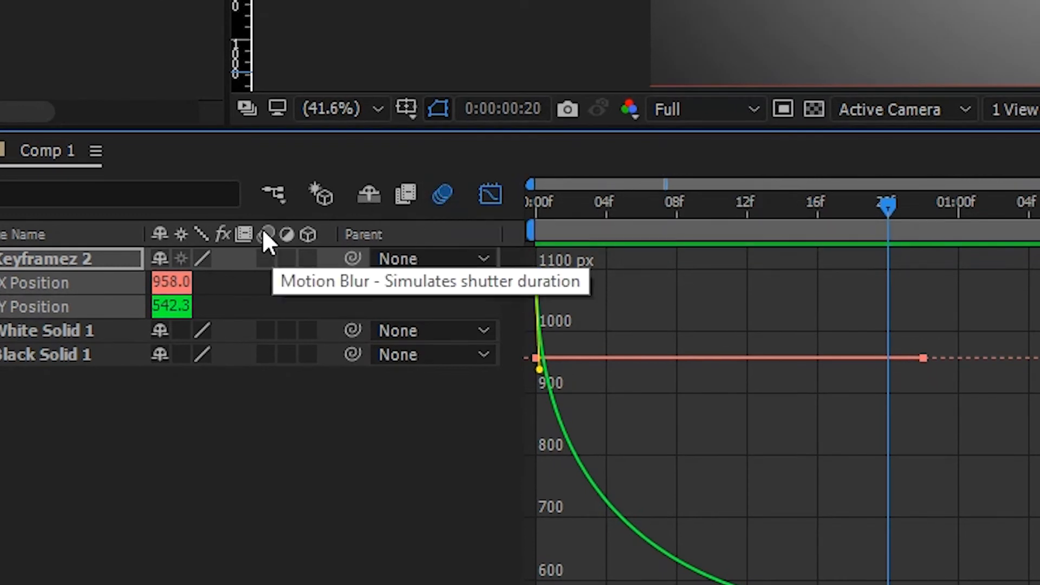
{"action": "left_click", "coordinate": [267, 257]}
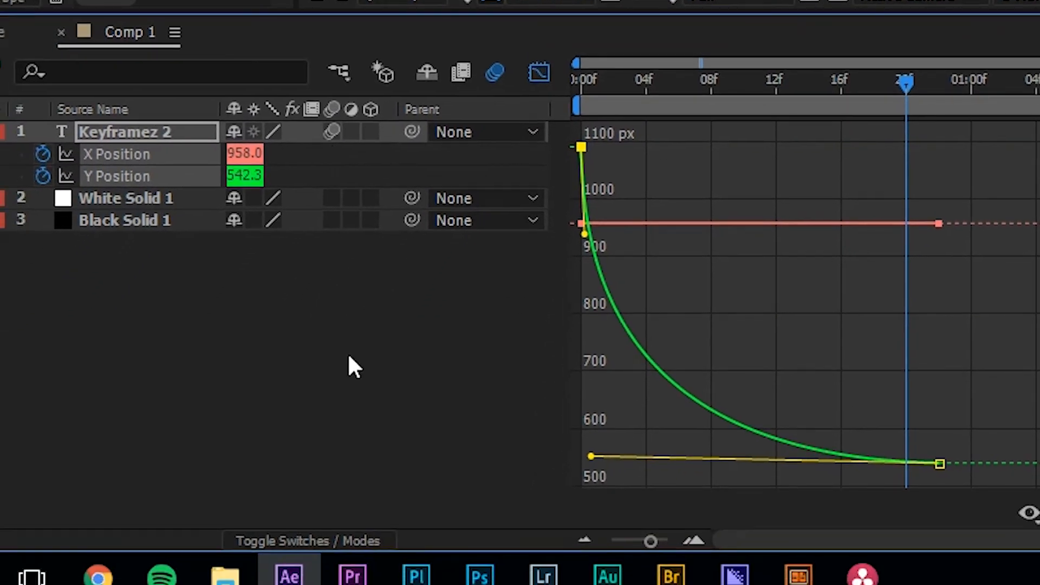
{"action": "left_click", "coordinate": [340, 540]}
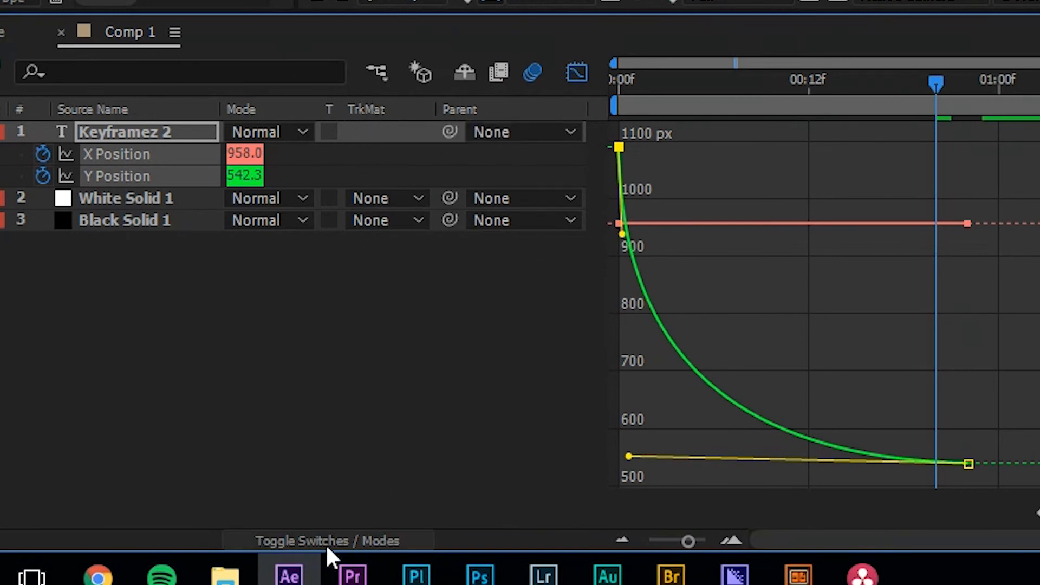
{"action": "left_click", "coordinate": [361, 535]}
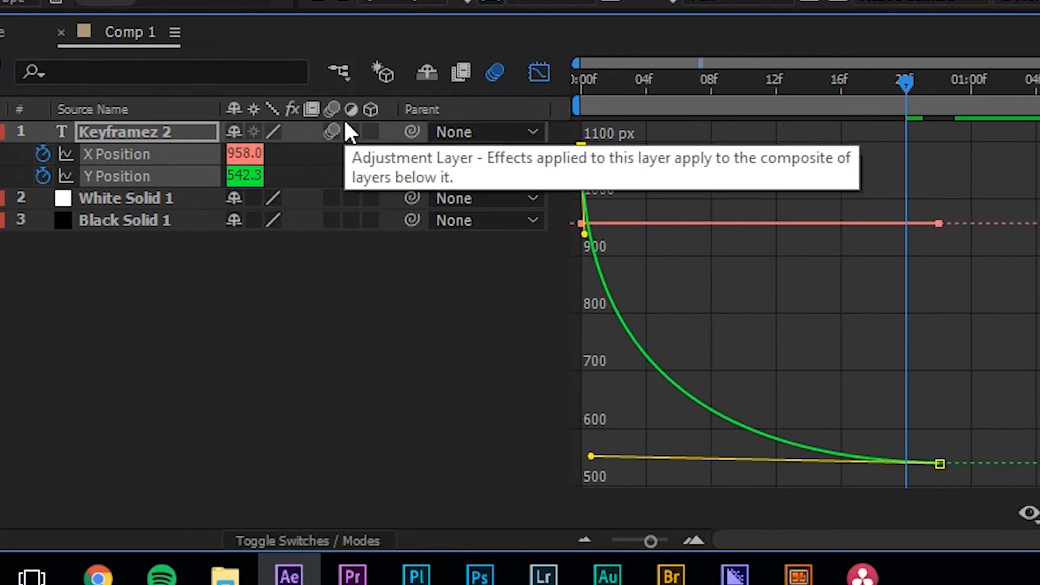
{"action": "left_click", "coordinate": [358, 536]}
{"action": "left_click", "coordinate": [358, 537]}
{"action": "left_click", "coordinate": [358, 538]}
{"action": "left_click", "coordinate": [357, 537]}
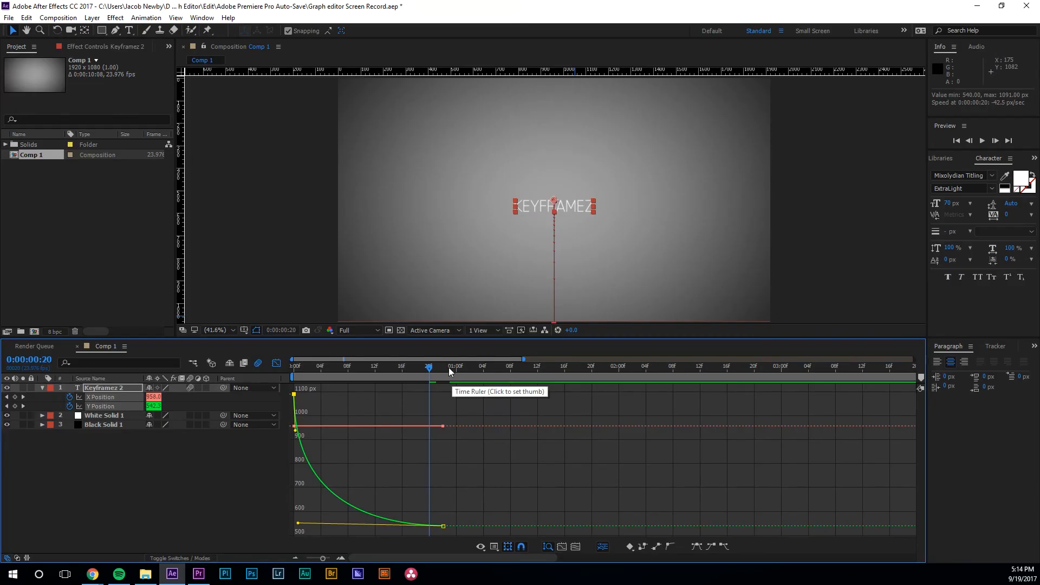
{"action": "left_click_drag", "start_coordinate": [449, 371], "coordinate": [279, 382]}
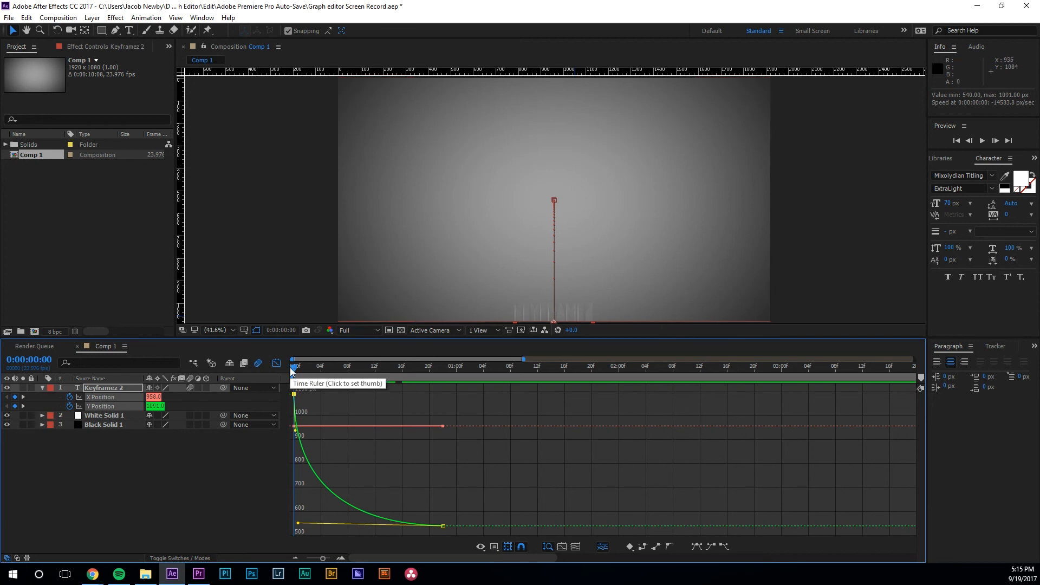
{"action": "left_click_drag", "start_coordinate": [295, 370], "coordinate": [276, 378]}
{"action": "key", "text": "space"}
{"action": "key", "text": "space"}
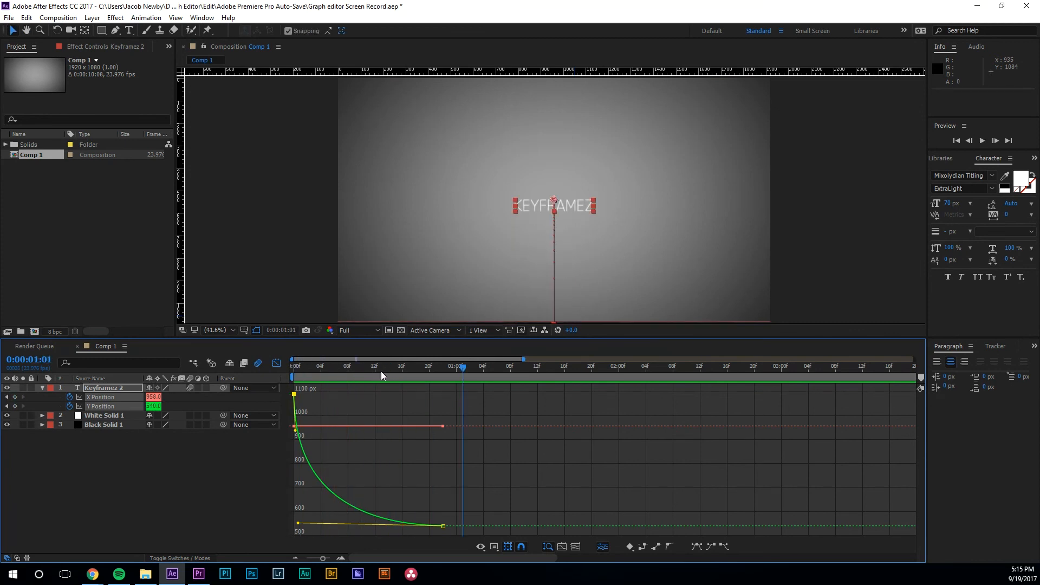
{"action": "left_click_drag", "start_coordinate": [441, 369], "coordinate": [262, 378]}
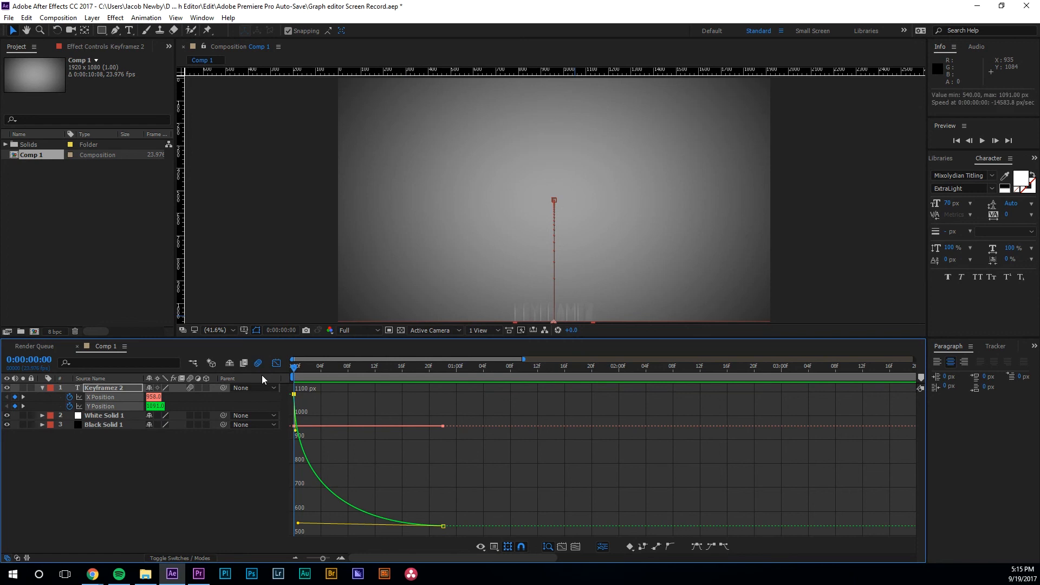